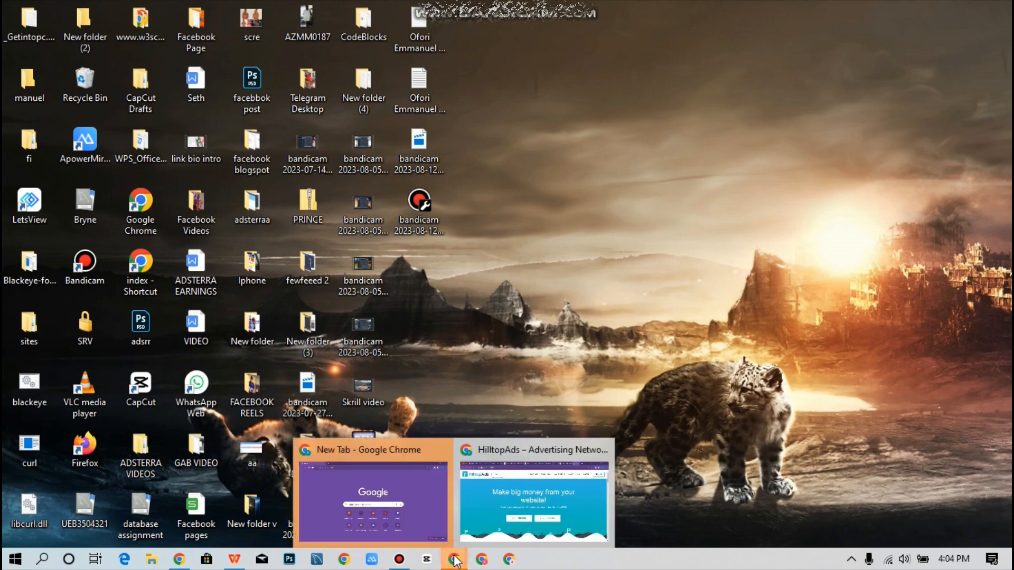
Bring the HilltopAds window forward and choose to sign up as a publisher.
mouse_move(454, 560)
click(527, 487)
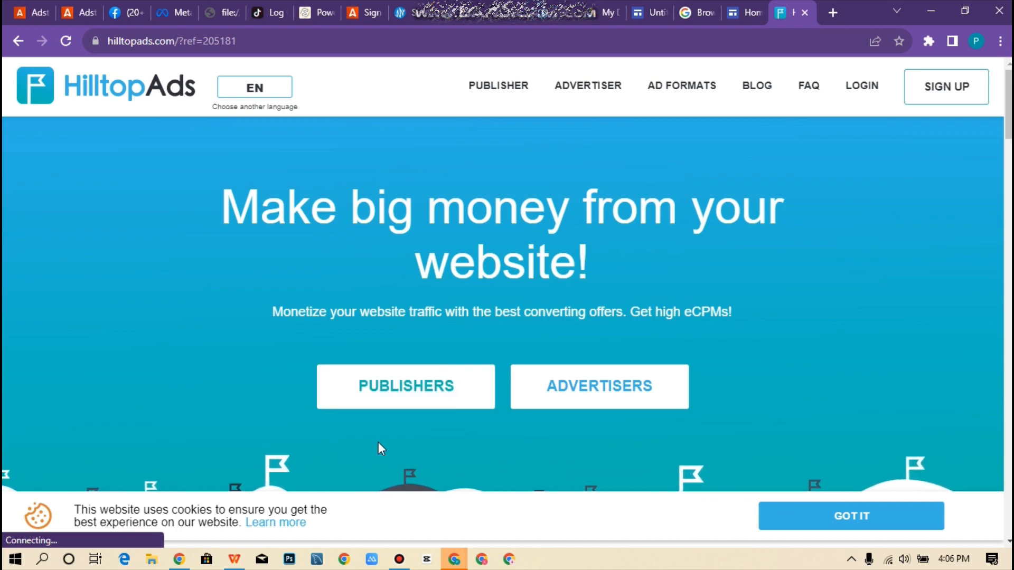
click(407, 400)
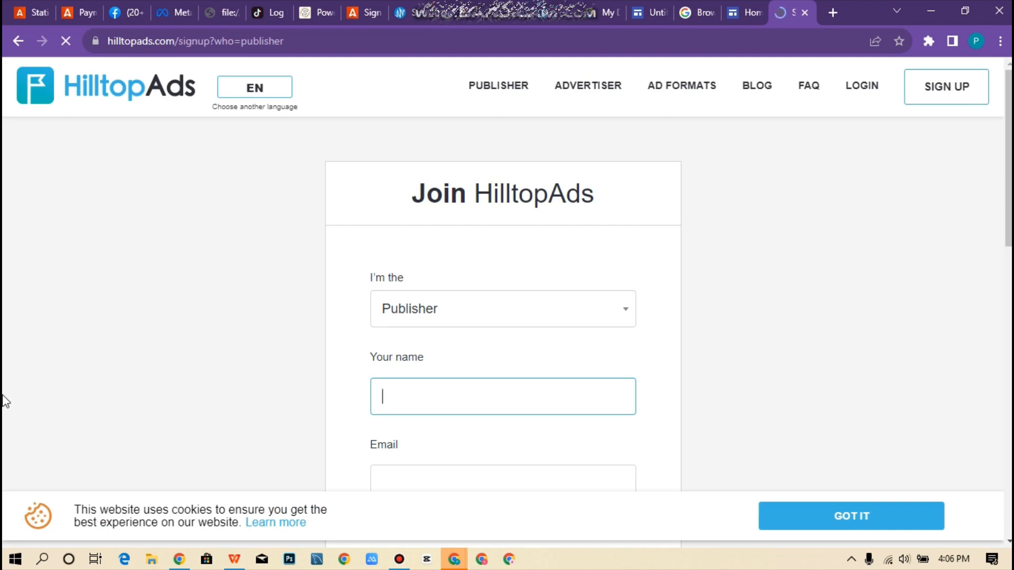
Keep Publisher as the account type and enter the account holder's name.
click(427, 305)
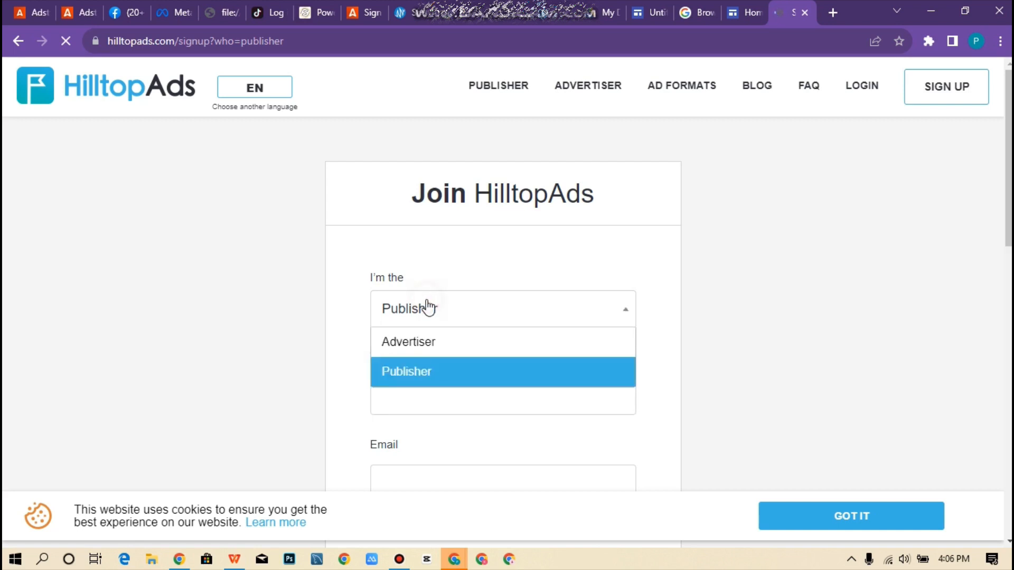
scroll(421, 319, down, 1)
click(471, 349)
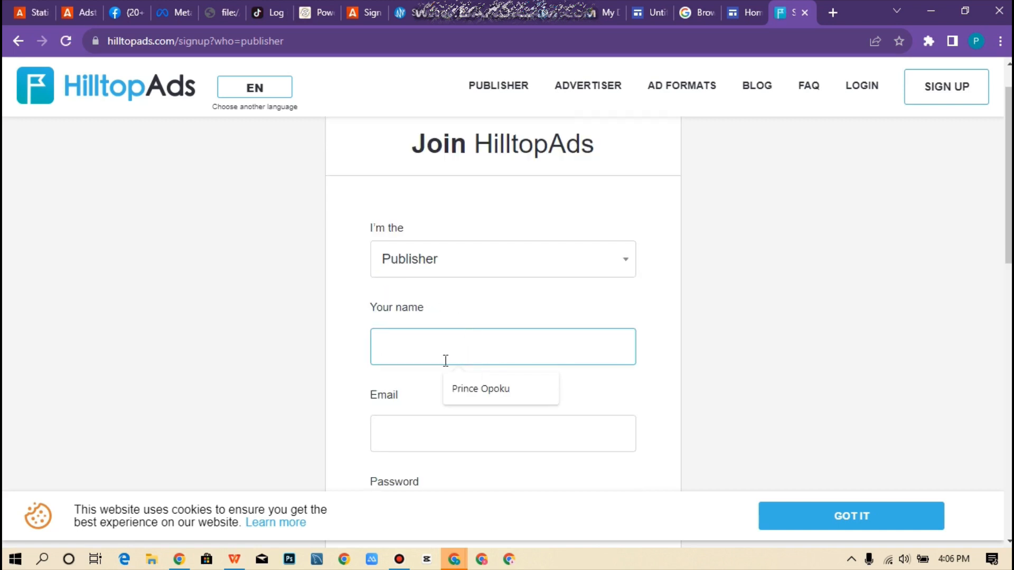
text(Br)
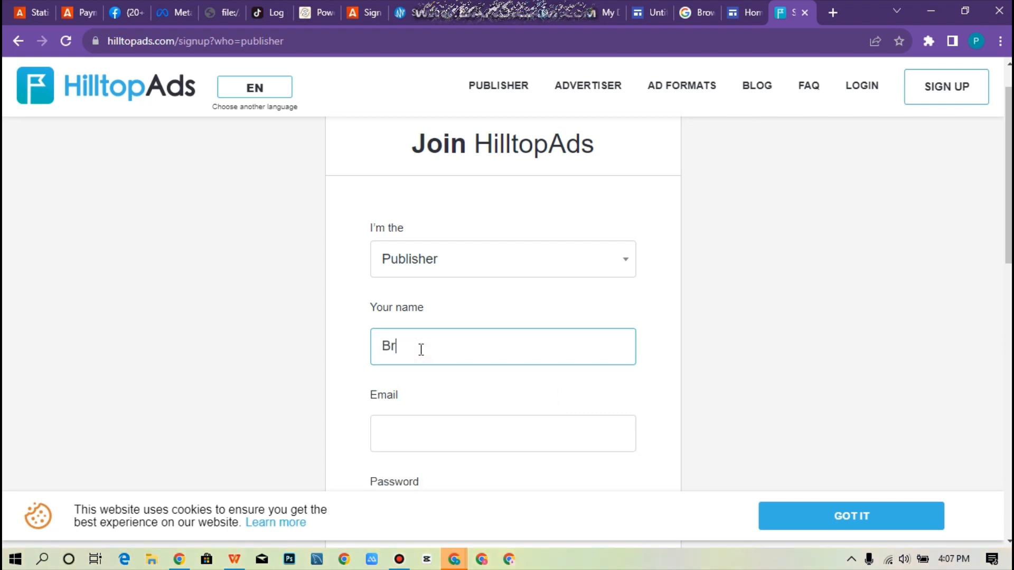
text(yne Updates)
Fill in the account's e-mail address.
scroll(464, 290, down, 3)
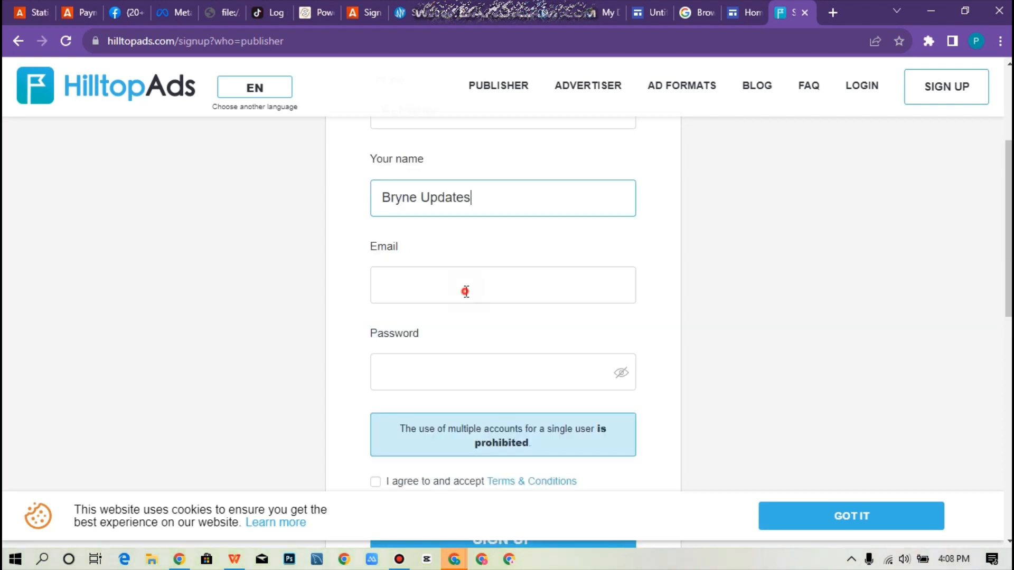
click(467, 292)
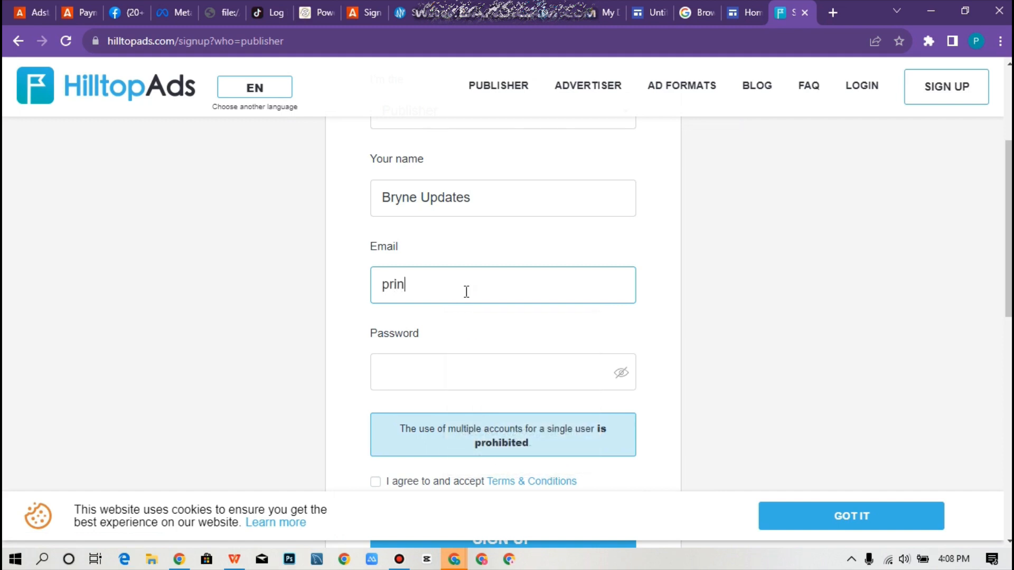
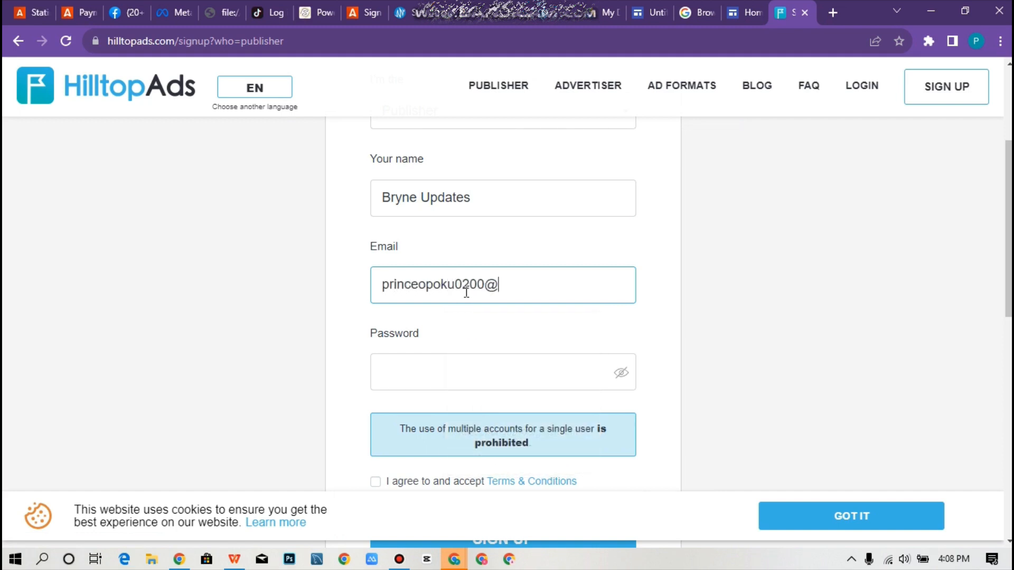
Set the account password and accept the Terms & Conditions.
click(391, 389)
text(•••••••)
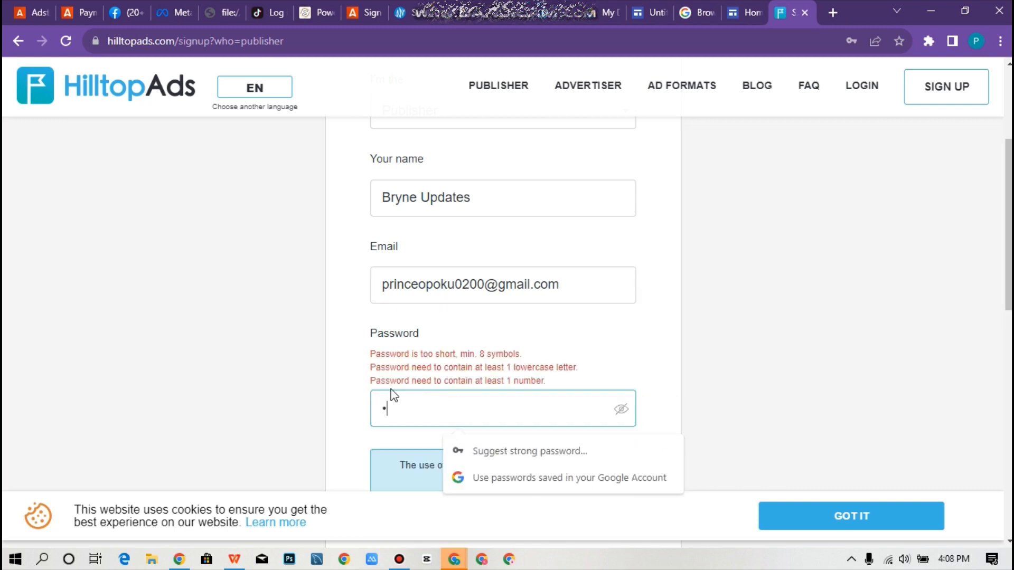
text(••••••)
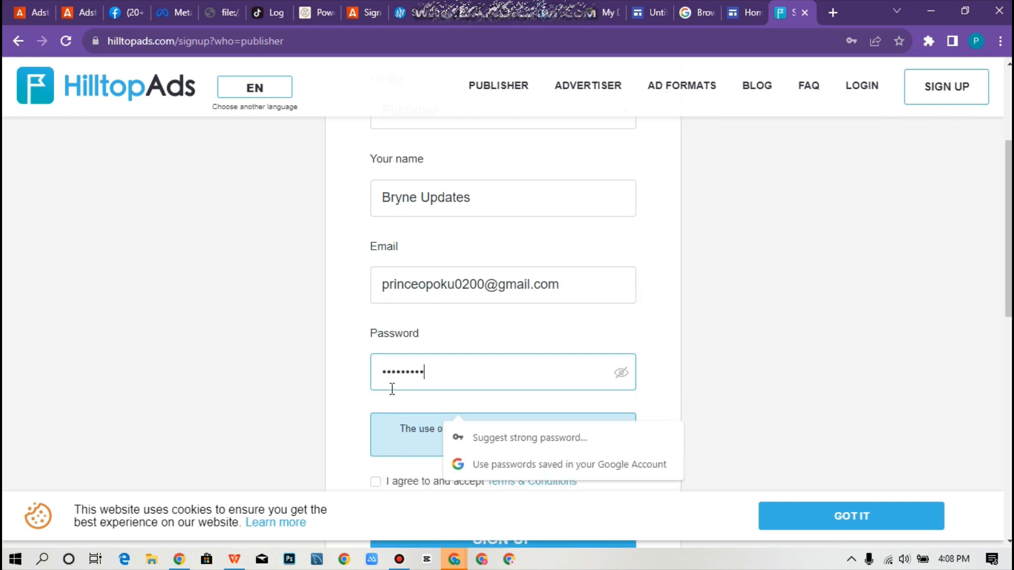
text(•••)
click(621, 372)
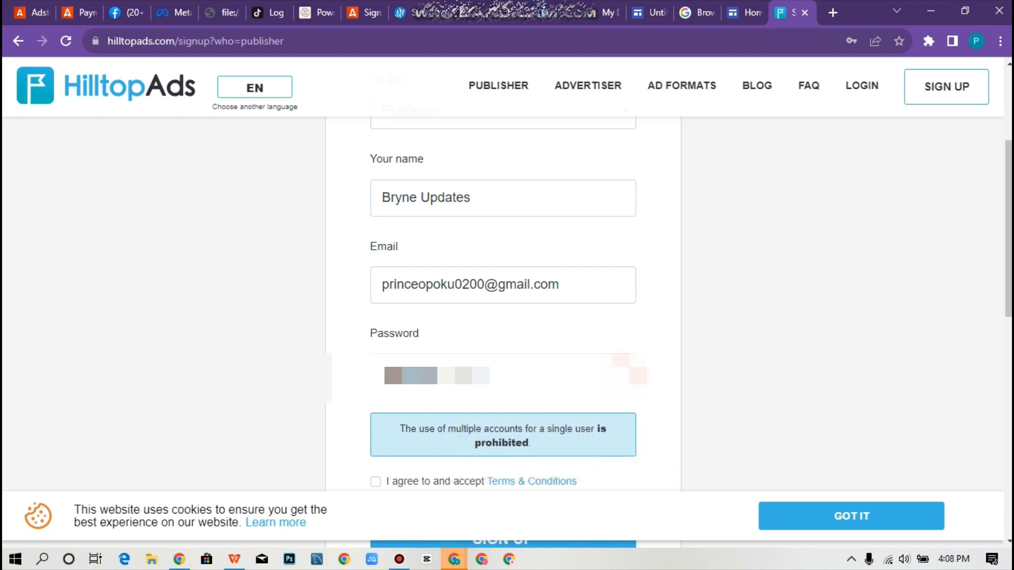
scroll(511, 428, down, 1)
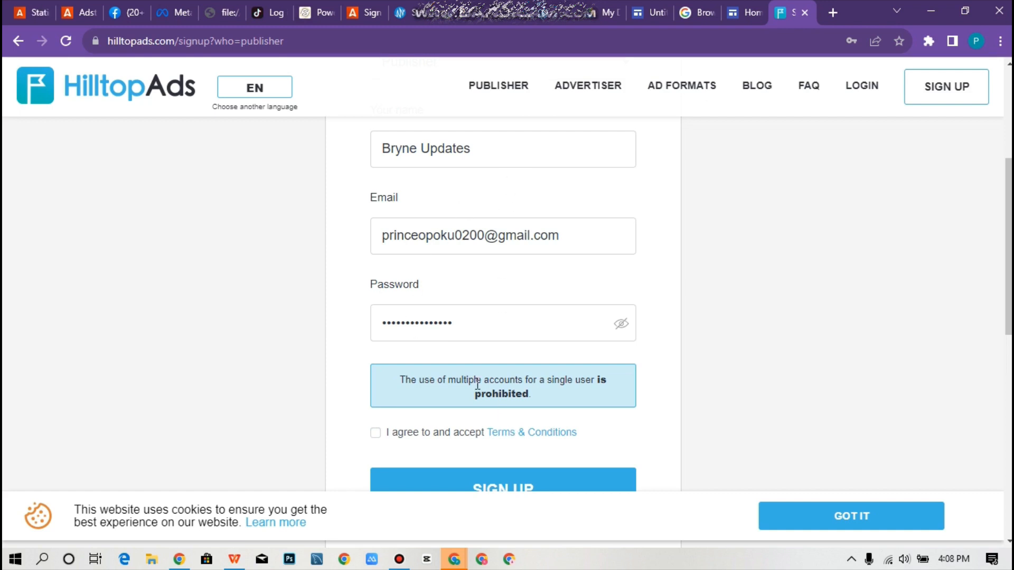
click(376, 433)
Submit the sign-up and use the confirmation link in the HilltopAds email.
click(475, 487)
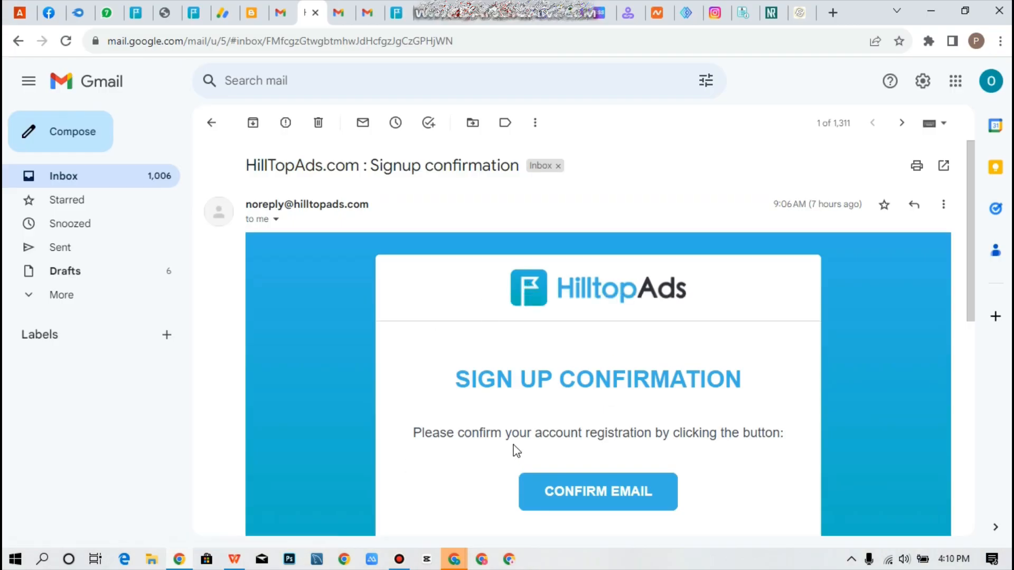
scroll(504, 449, down, 3)
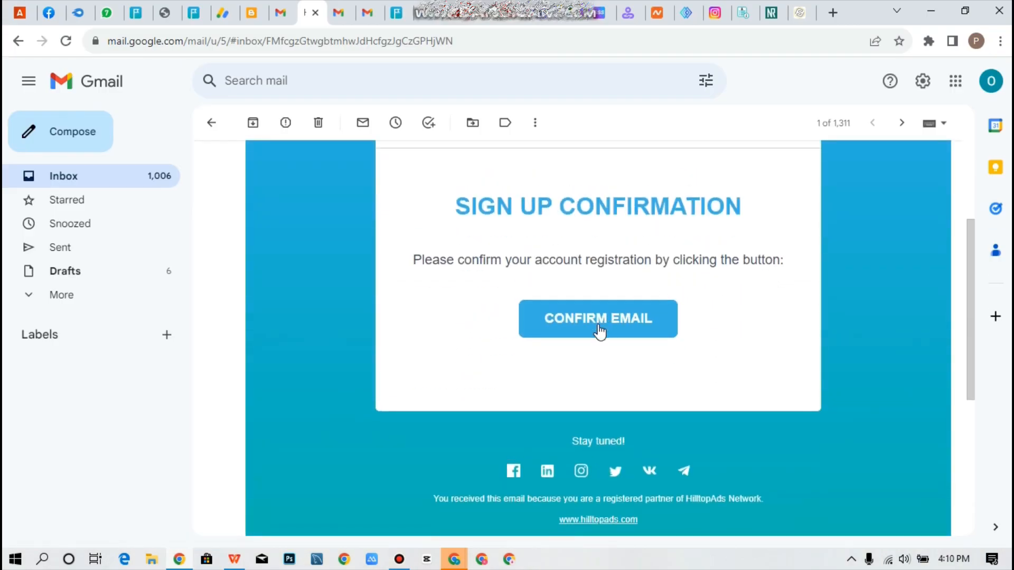
click(598, 324)
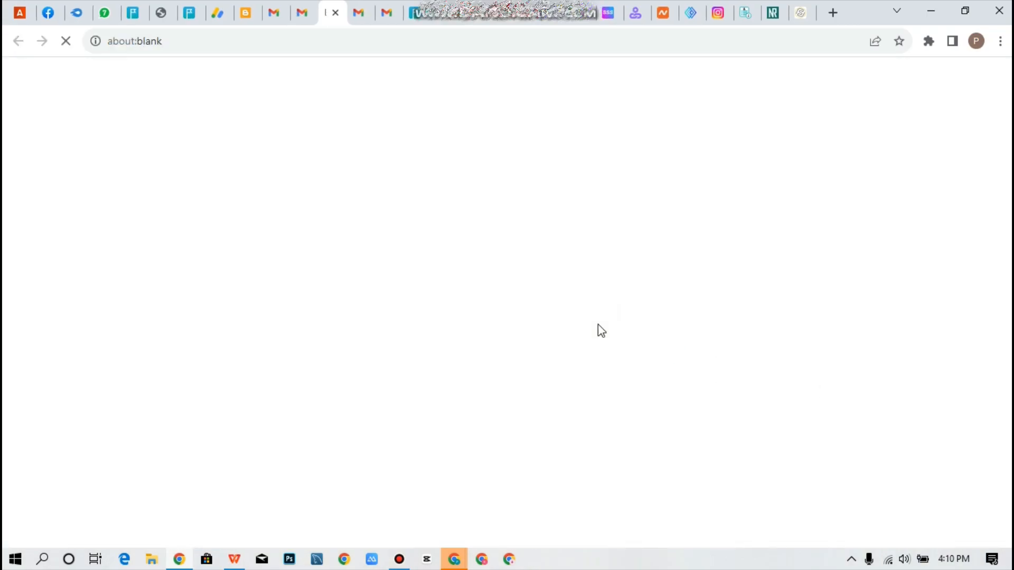
click(334, 12)
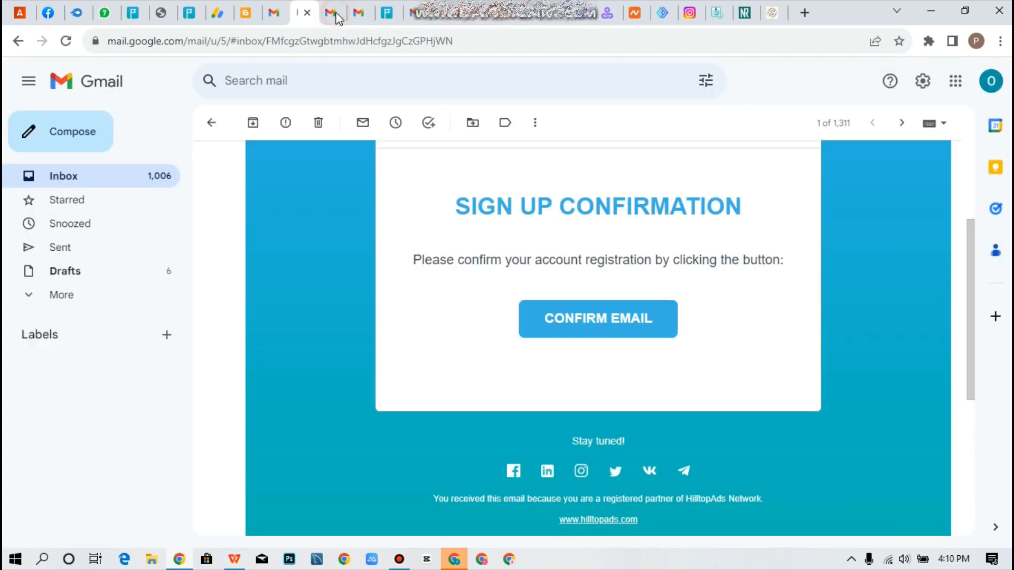
click(551, 326)
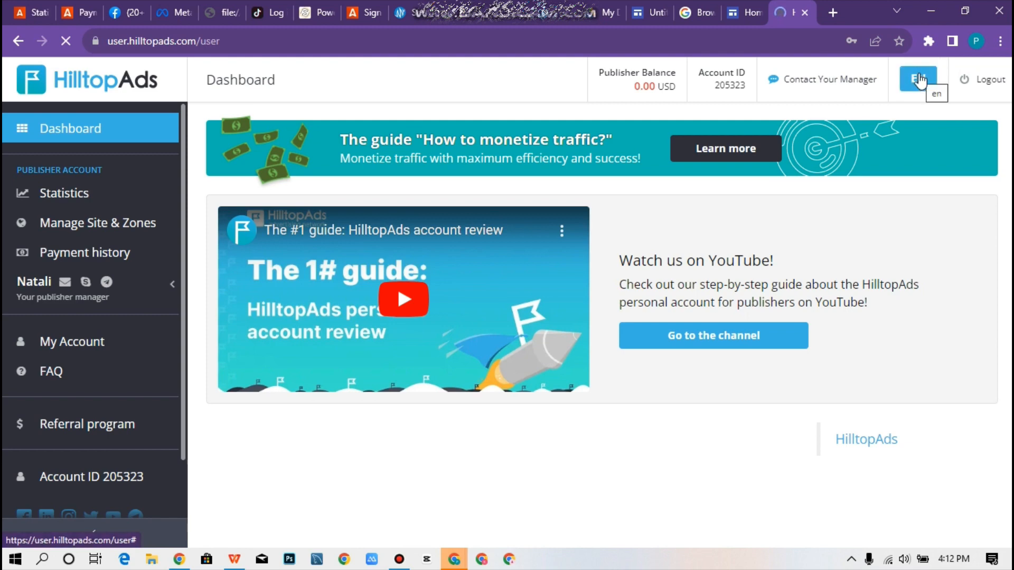
click(919, 78)
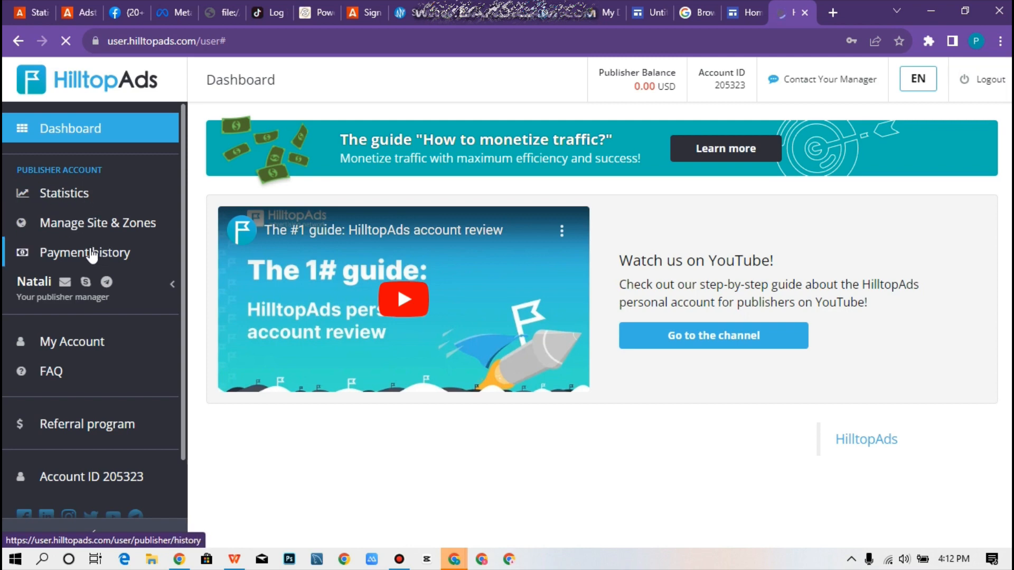
click(79, 195)
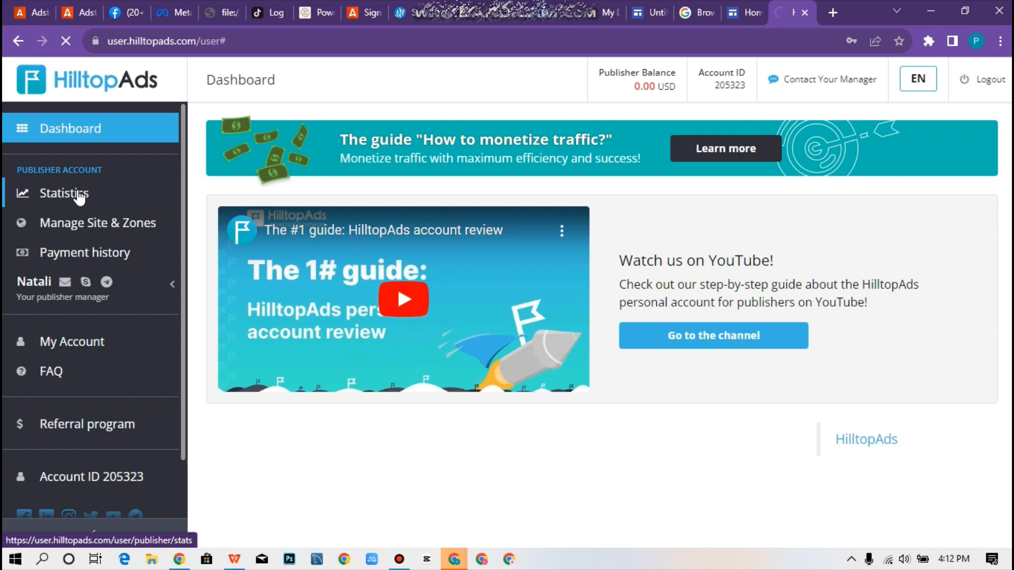
View the empty Statistics page past its filter form, then go to Manage Site & Zones.
click(79, 198)
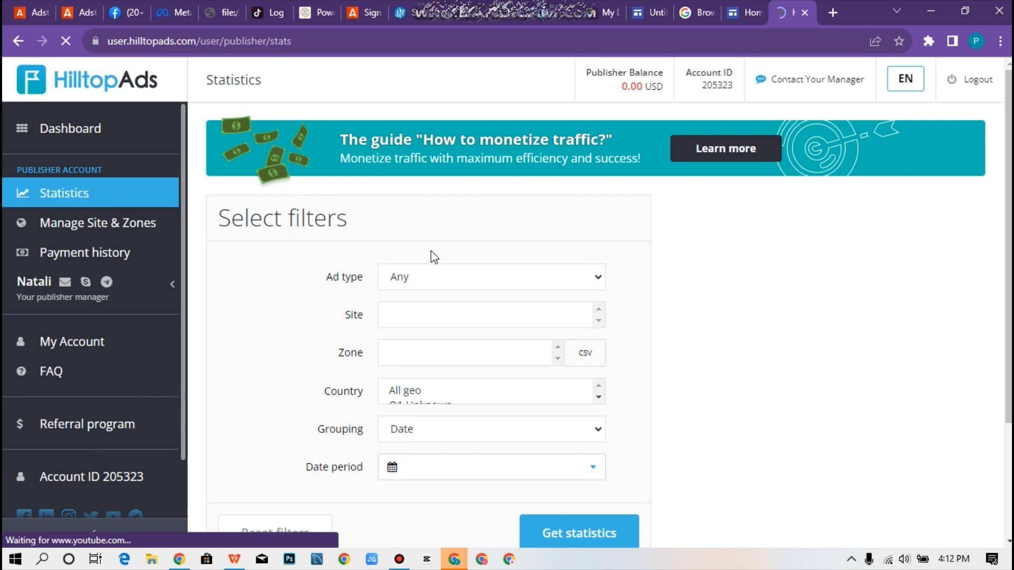
scroll(373, 356, down, 2)
scroll(373, 356, down, 1)
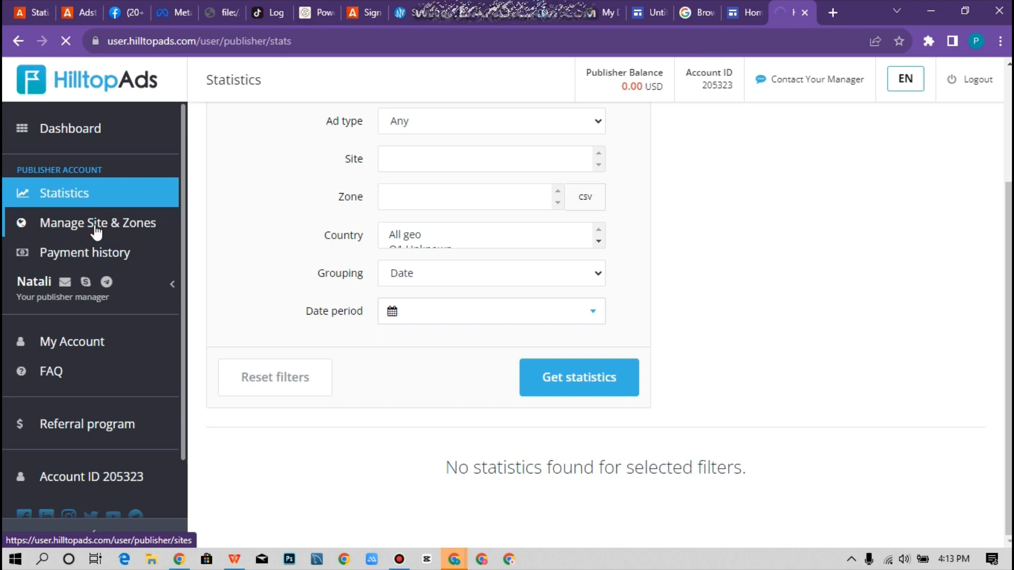
click(95, 228)
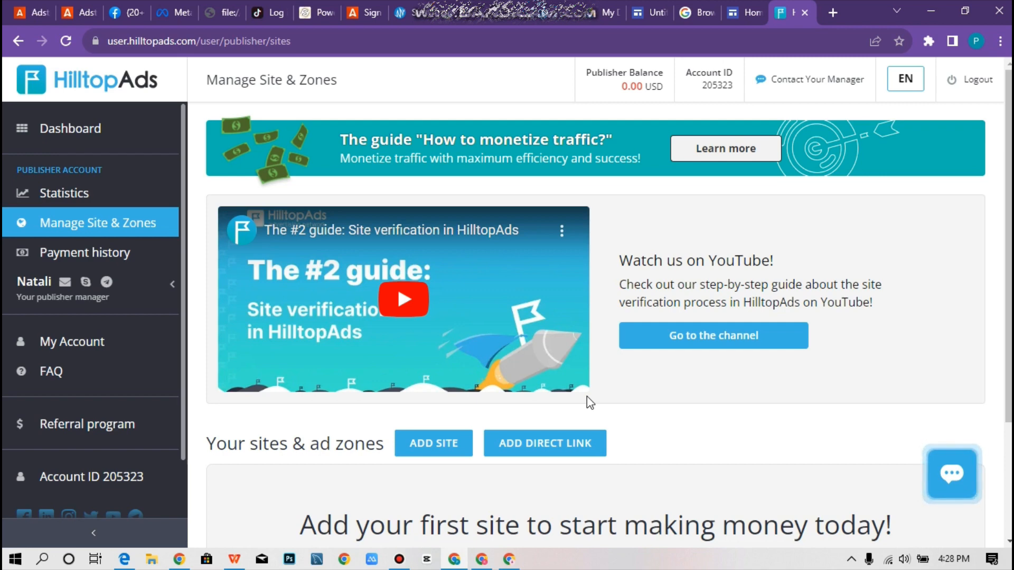
Start adding a new direct link from Manage Site & Zones.
click(565, 449)
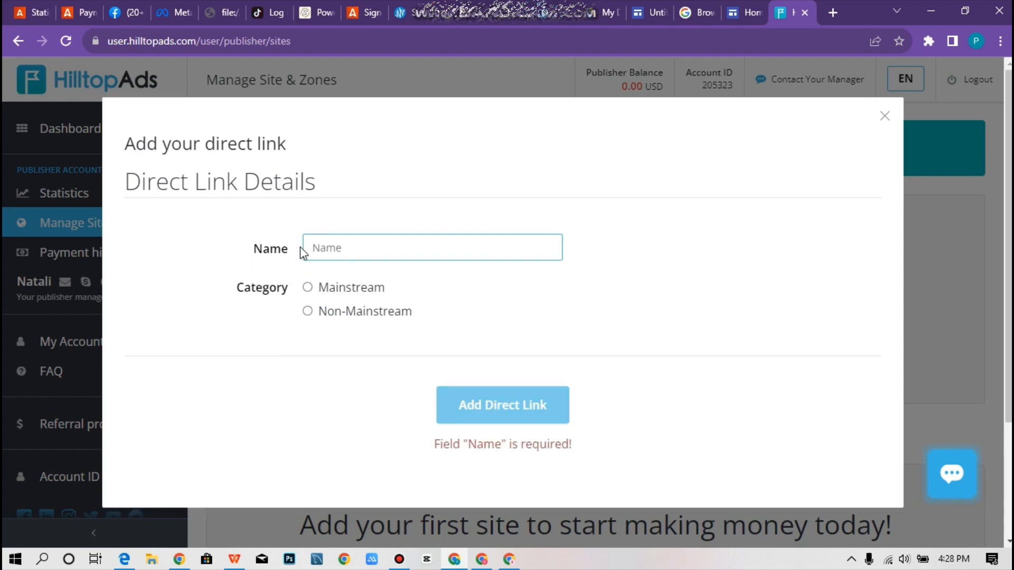
Create a direct link named 'Twitter' in the Mainstream category.
text(Tw)
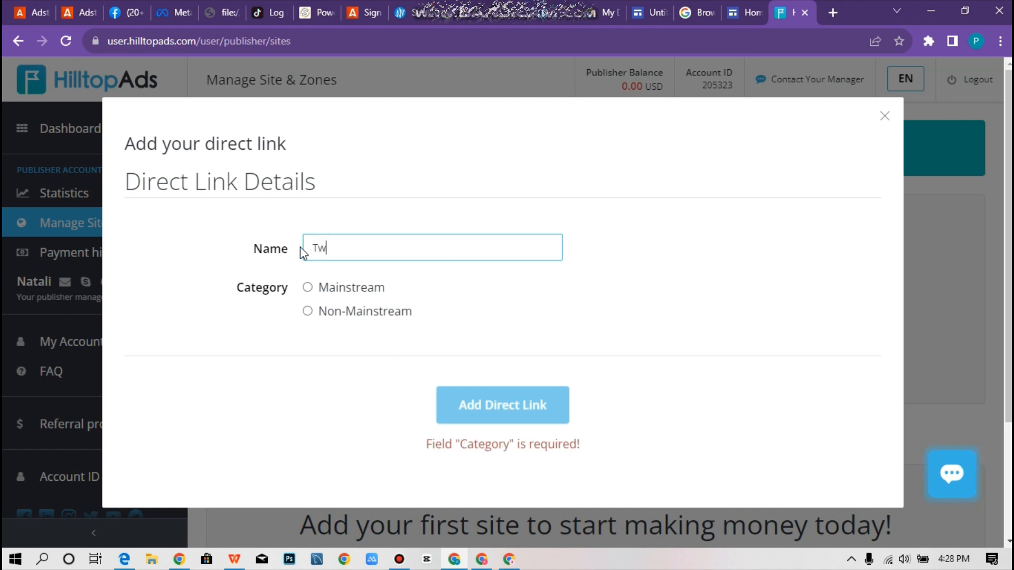
text(itter)
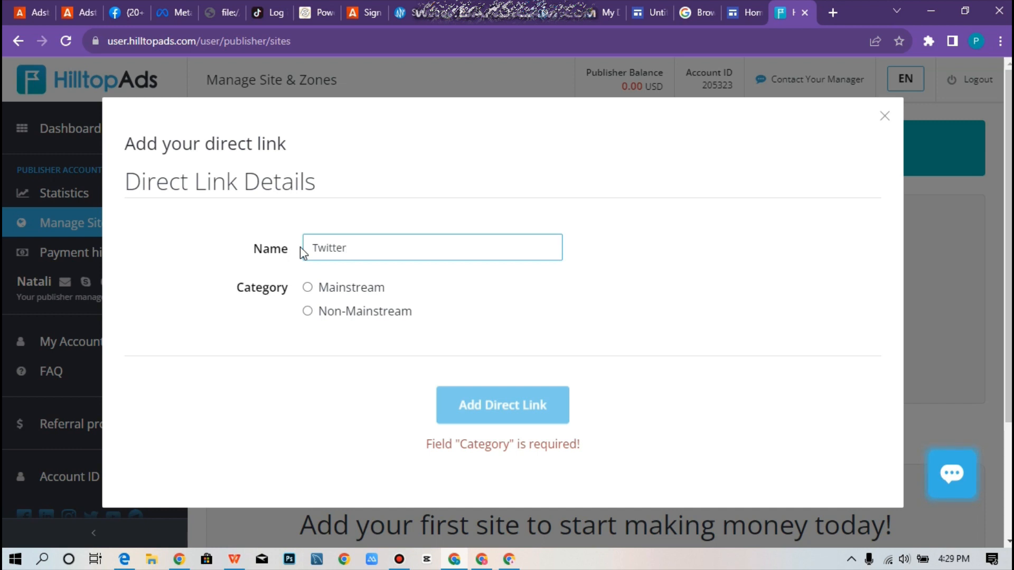
click(308, 287)
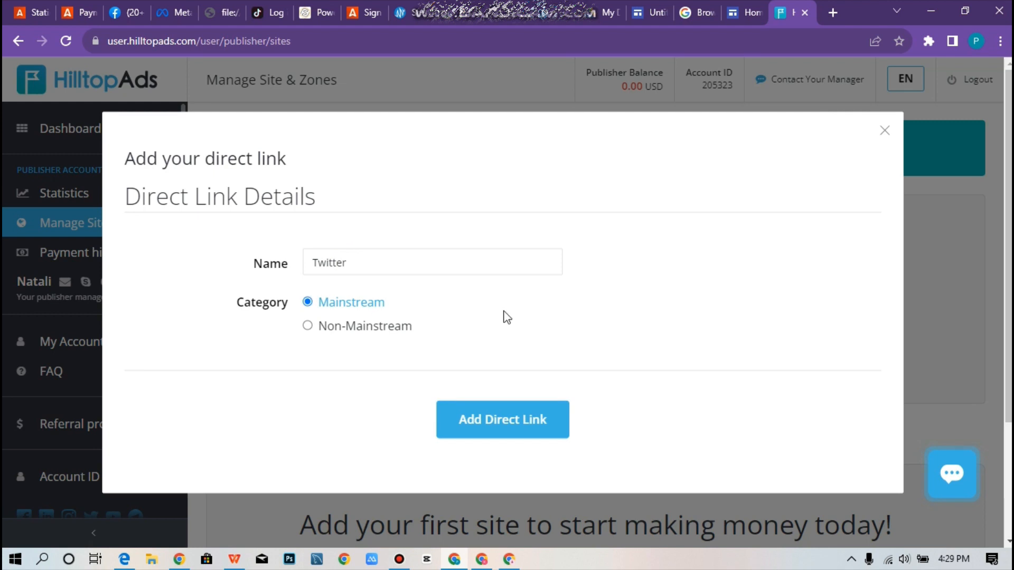
click(533, 419)
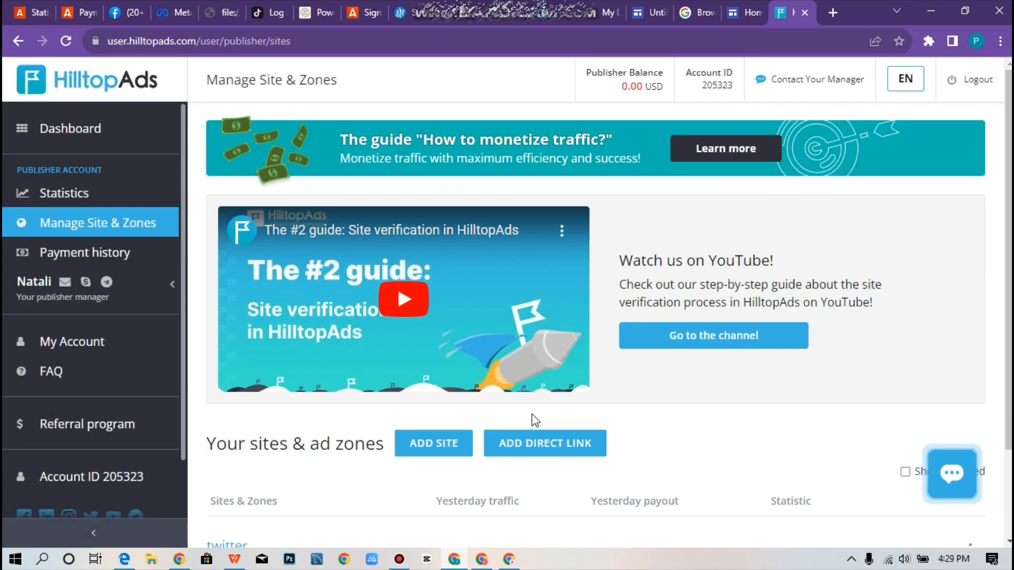
scroll(531, 415, down, 2)
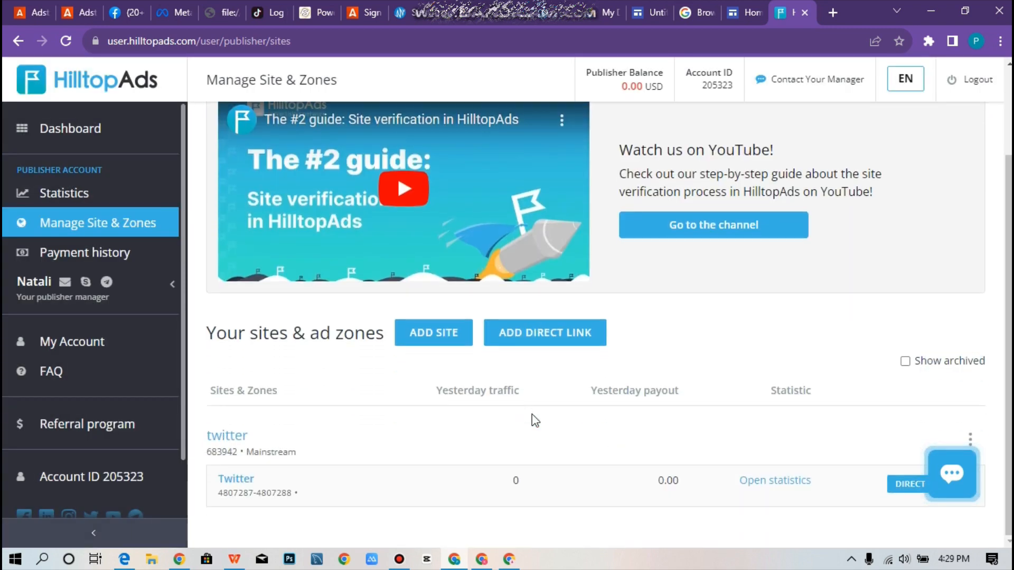
key(ctrl+minus)
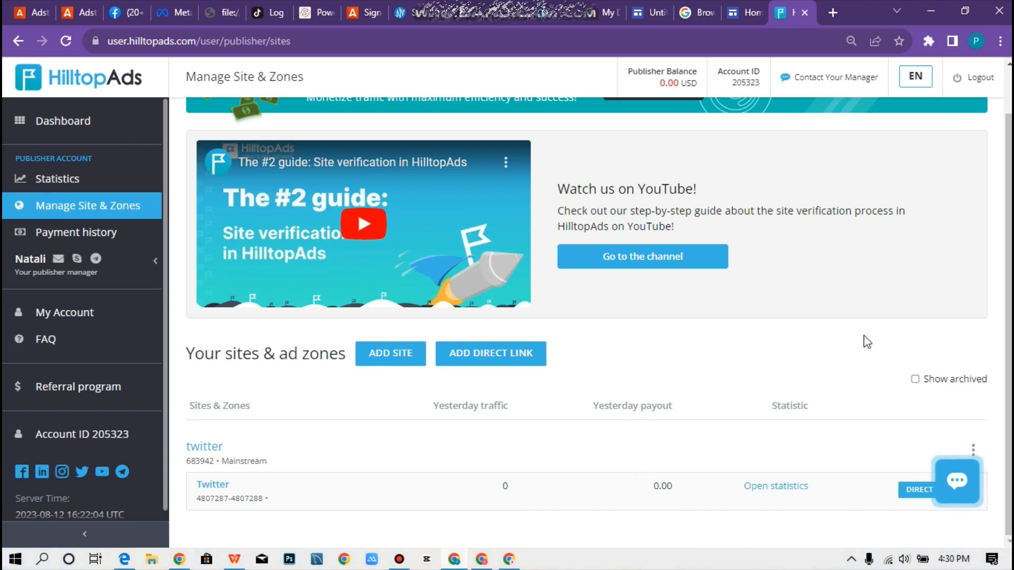
click(919, 489)
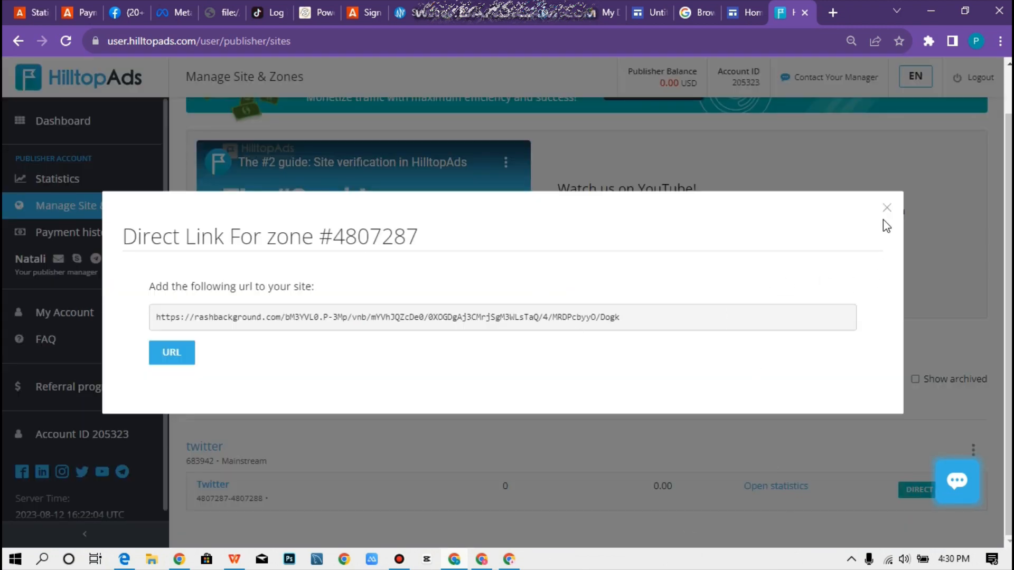
click(887, 203)
scroll(867, 340, up, 8)
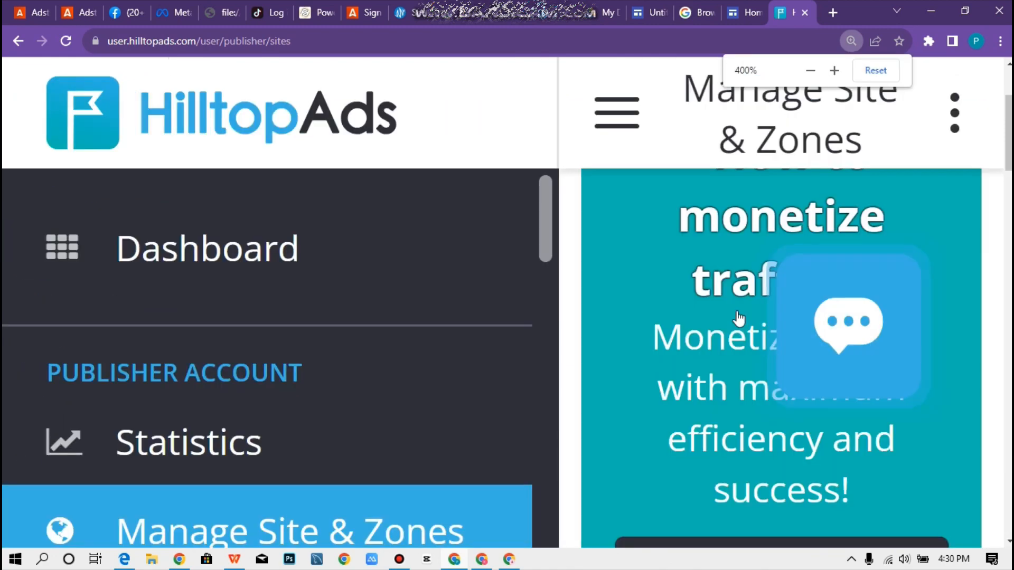
scroll(824, 377, down, 6)
scroll(825, 383, down, 4)
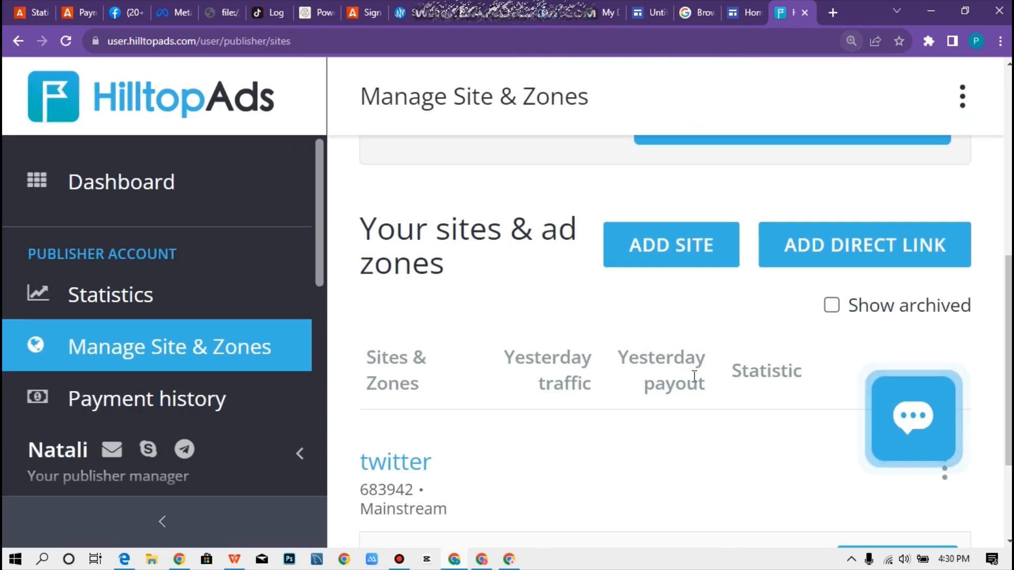
scroll(695, 376, down, 2)
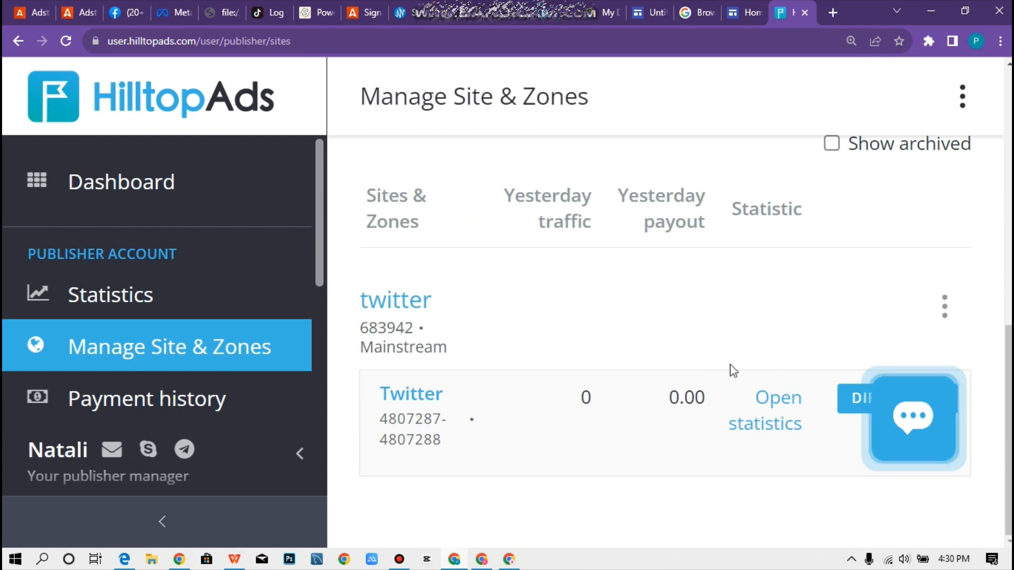
scroll(690, 384, down, 4)
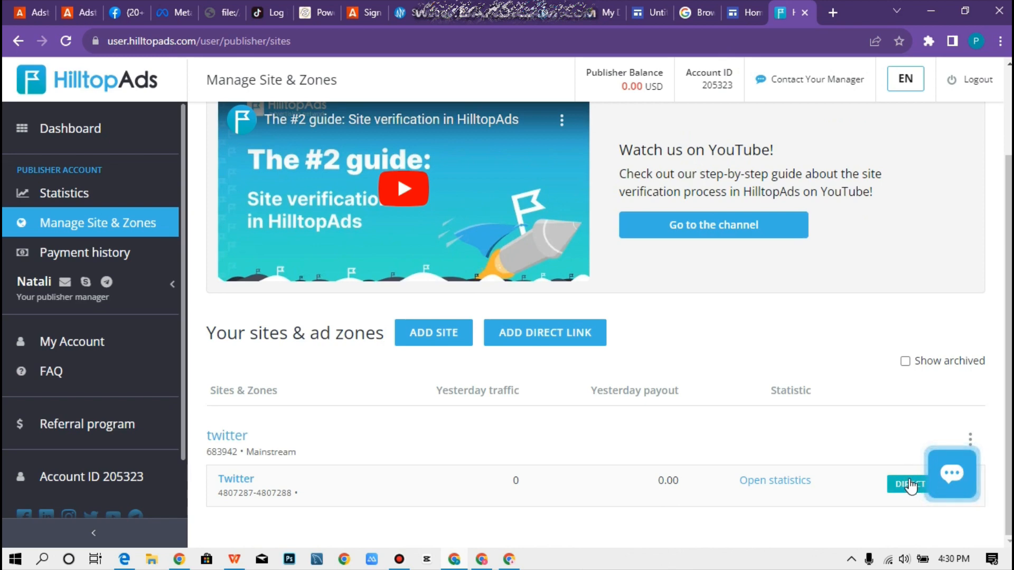
Copy the Twitter zone's (#4807287) direct link URL and close its details.
click(906, 484)
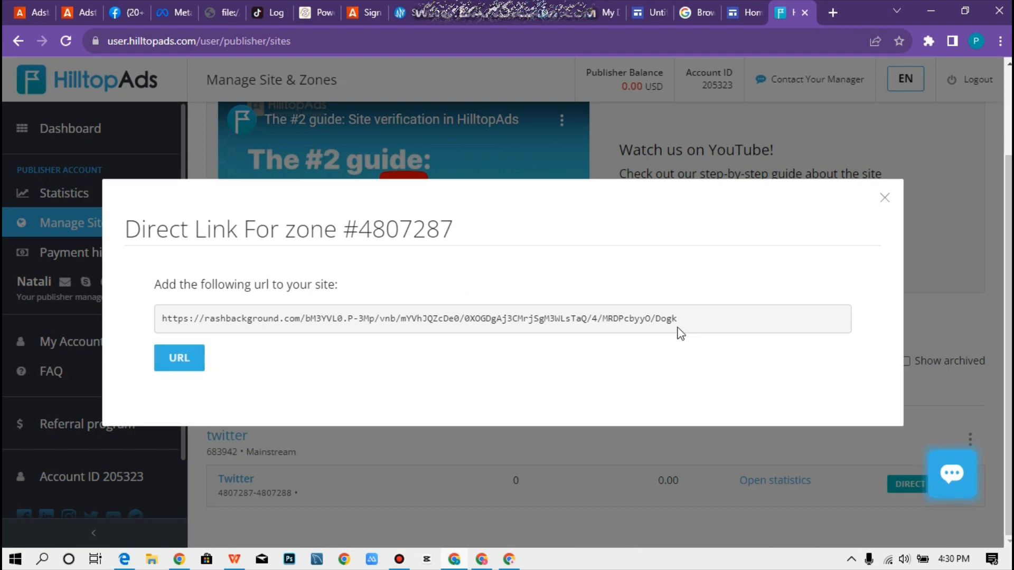
drag(685, 319, 153, 324)
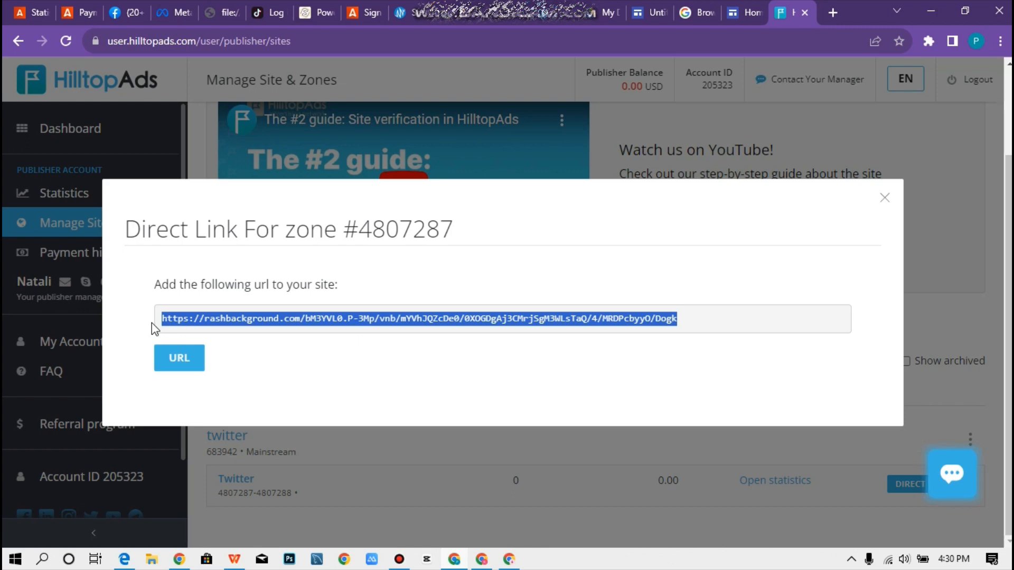
click(180, 365)
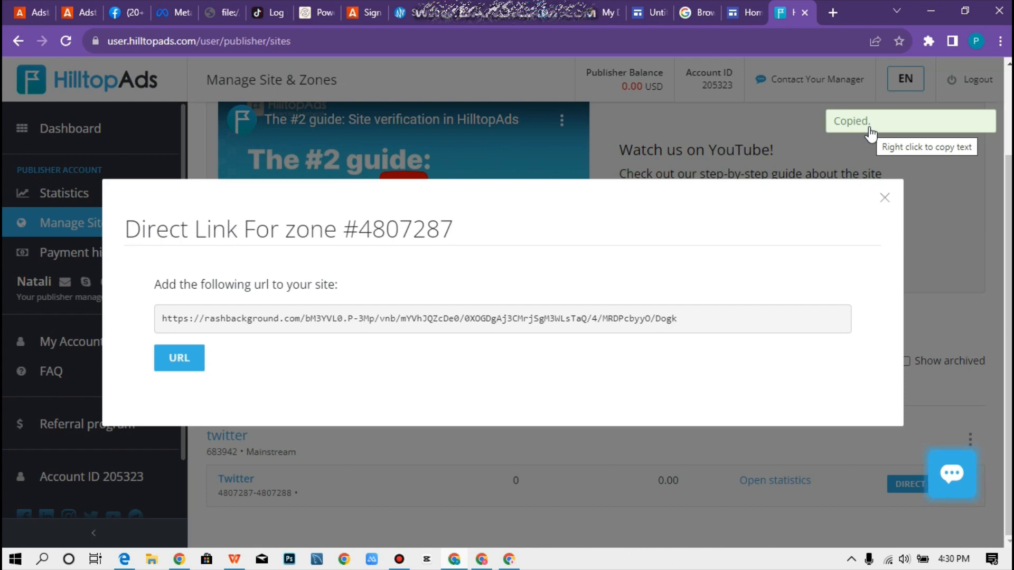
click(885, 197)
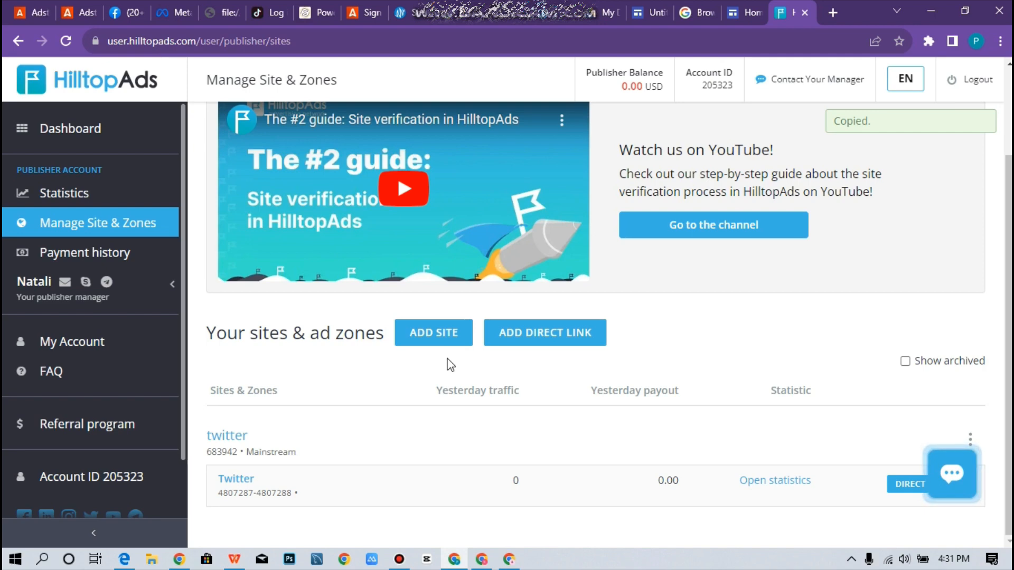
Add the site brynetrendz.com under the Mainstream category.
click(448, 350)
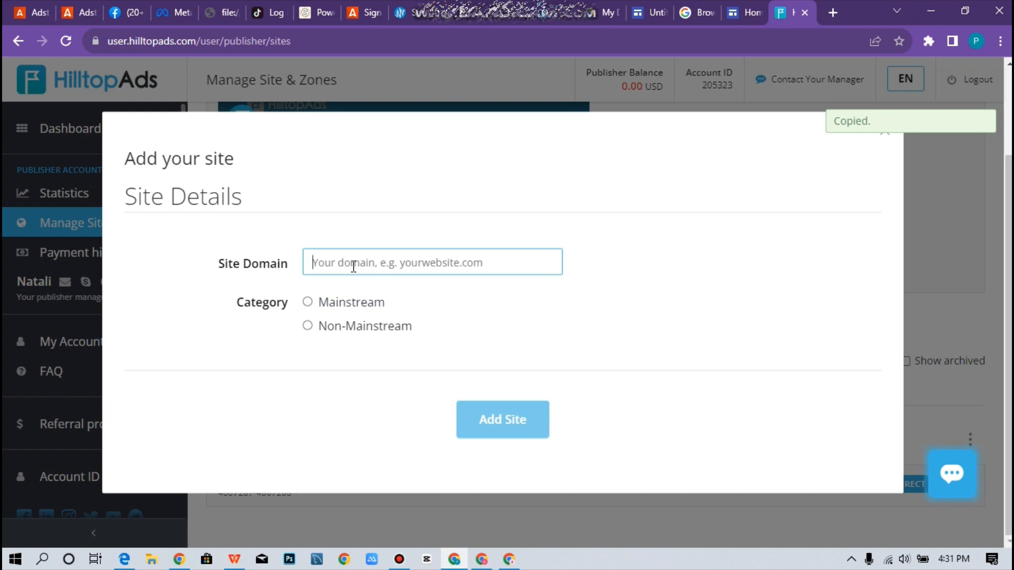
text(br)
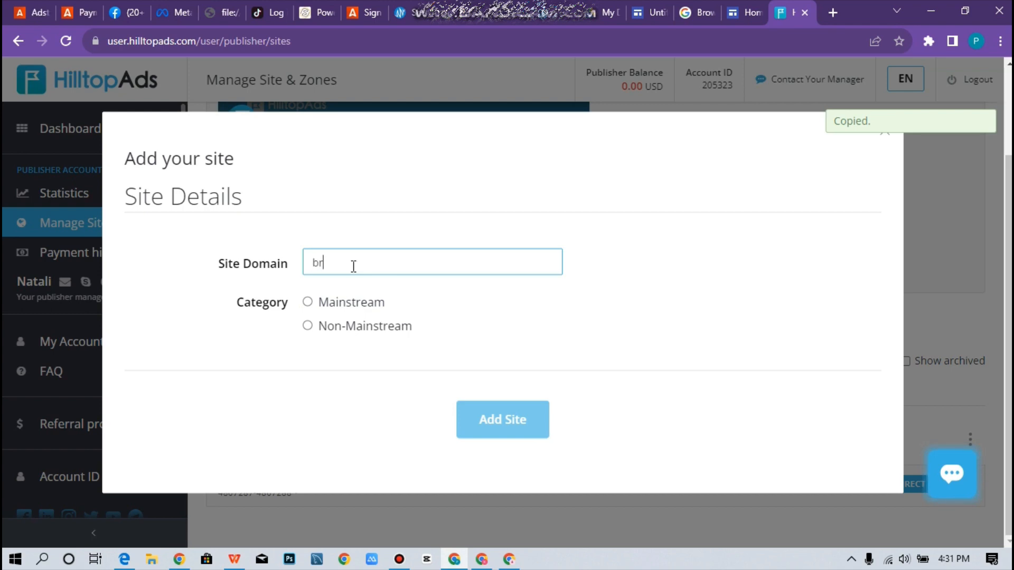
text(ynetrendz.com)
click(307, 302)
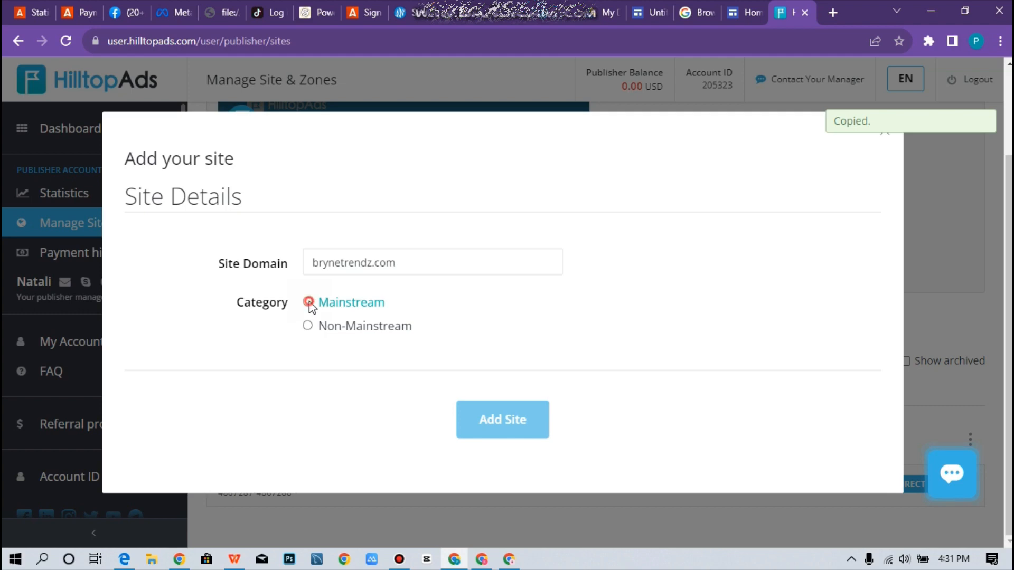
click(513, 419)
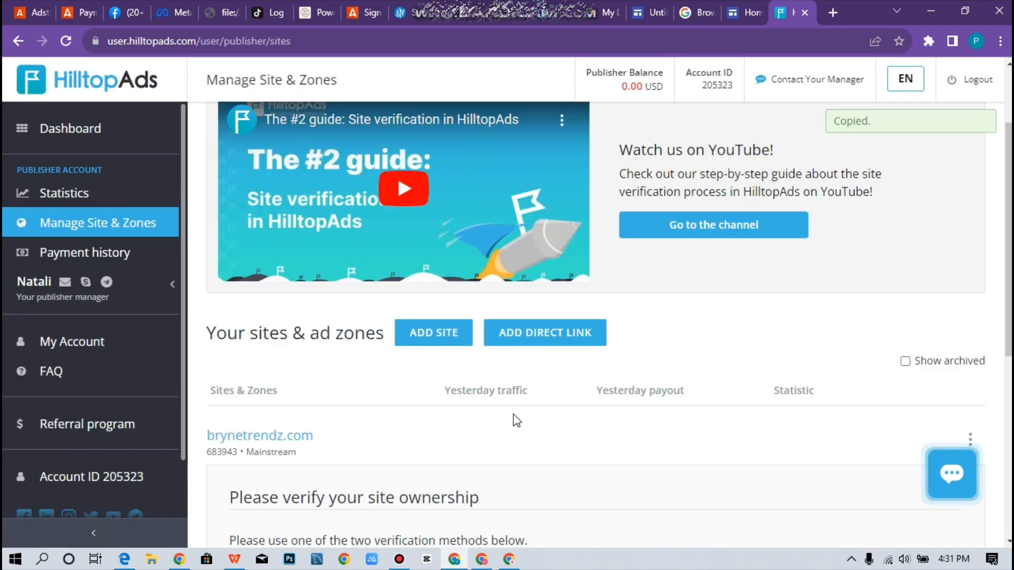
scroll(517, 421, down, 2)
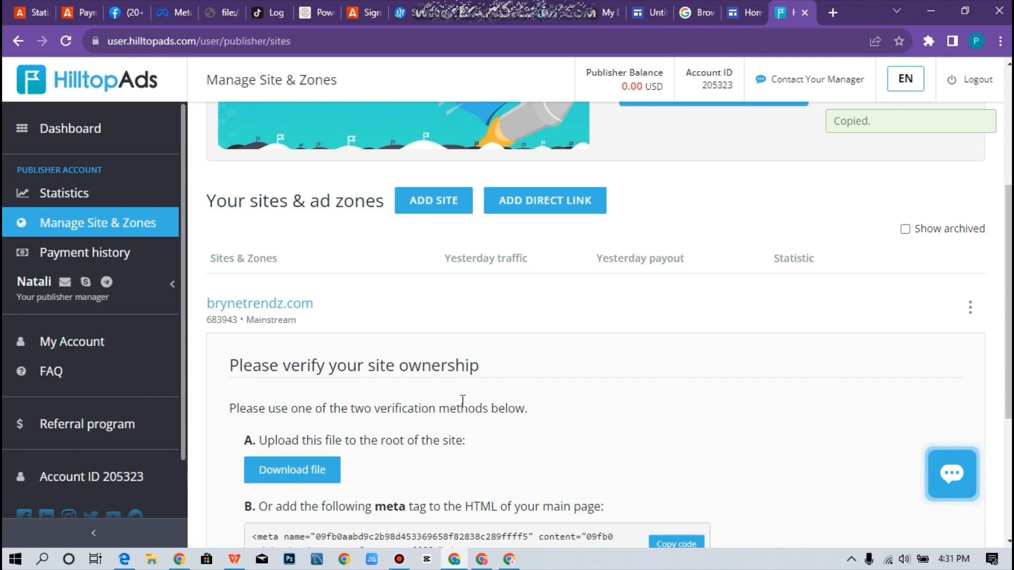
scroll(463, 401, down, 5)
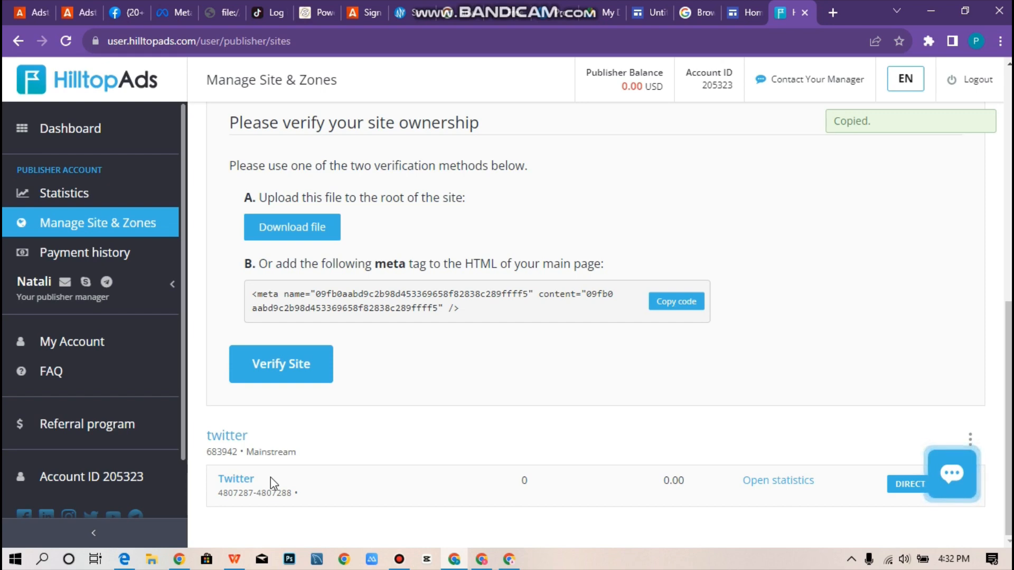
Go to My Account and view its Payment information section.
click(103, 351)
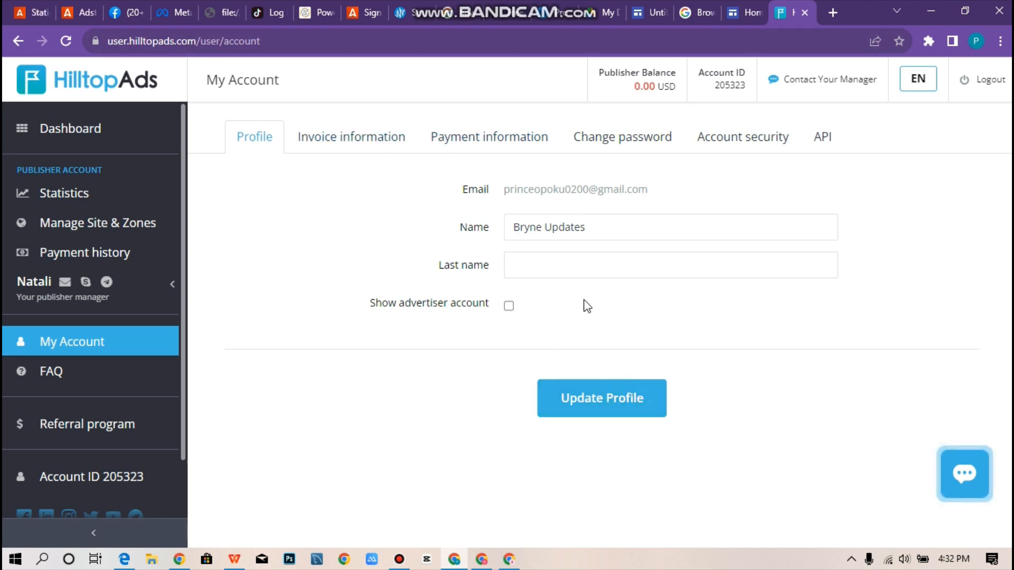
click(482, 138)
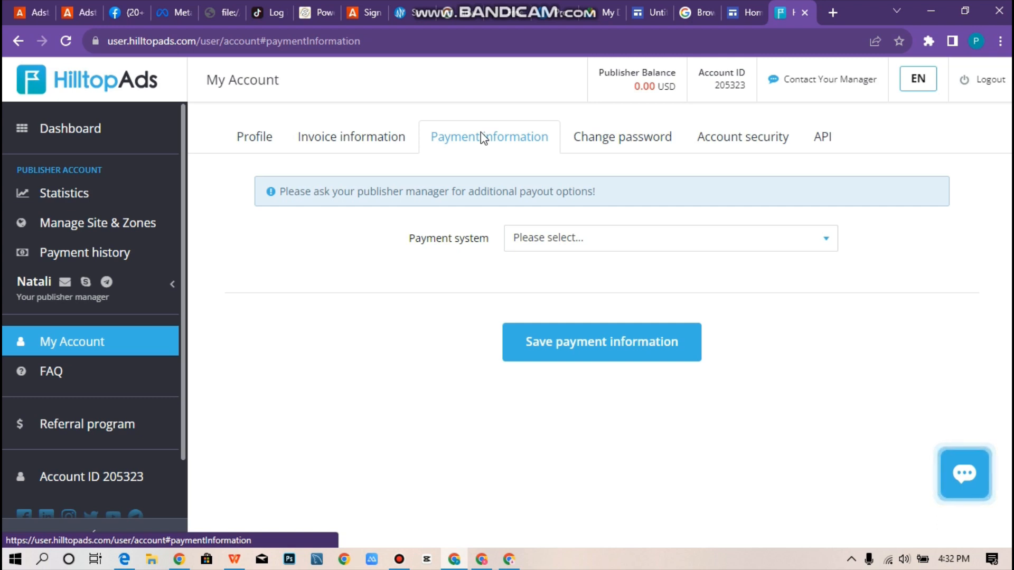
Open the Payment system list and scroll through the payout options down to USDT (TRC20).
click(744, 245)
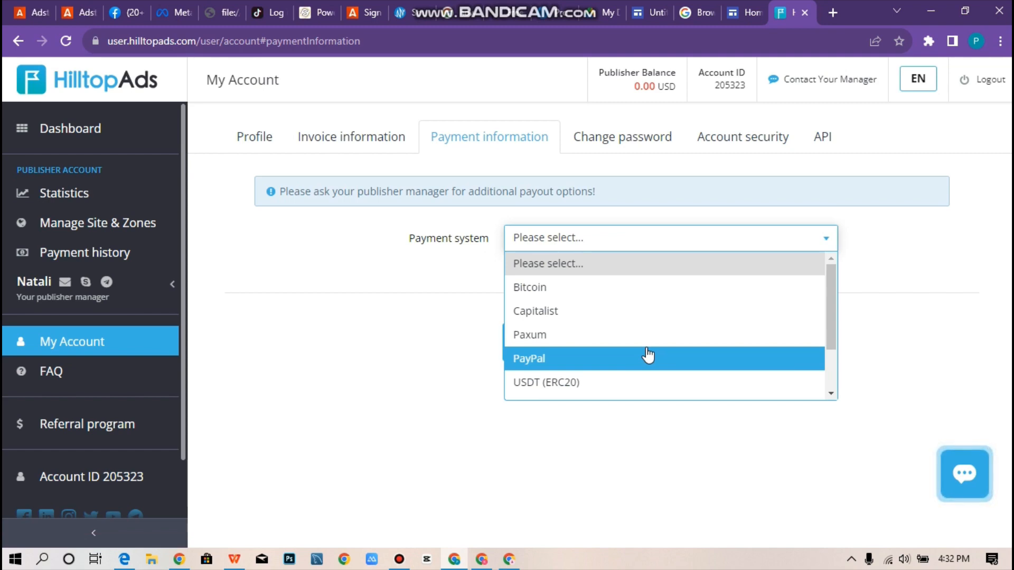
scroll(647, 350, down, 3)
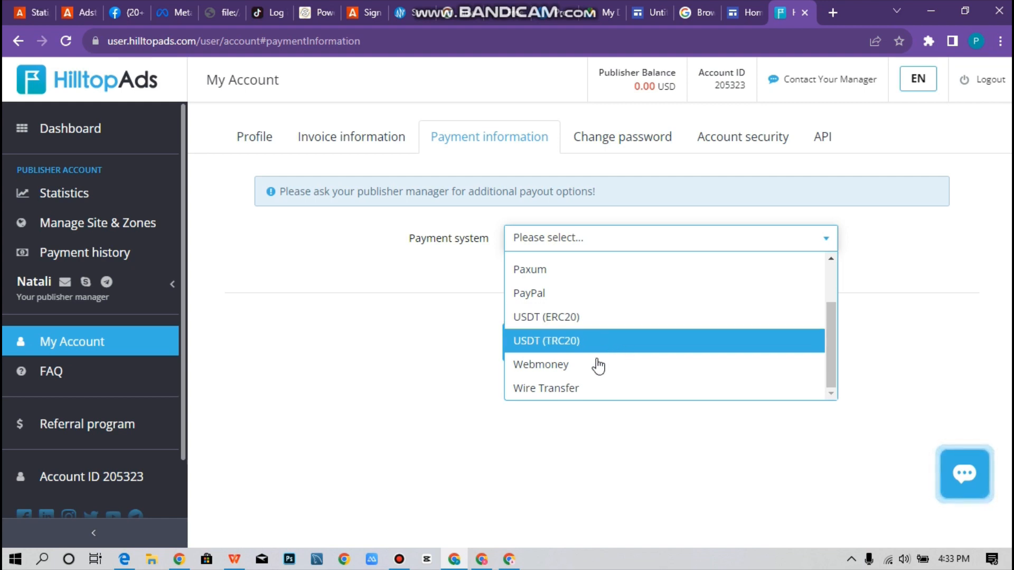
key(ctrl+minus)
key(ctrl+minus)
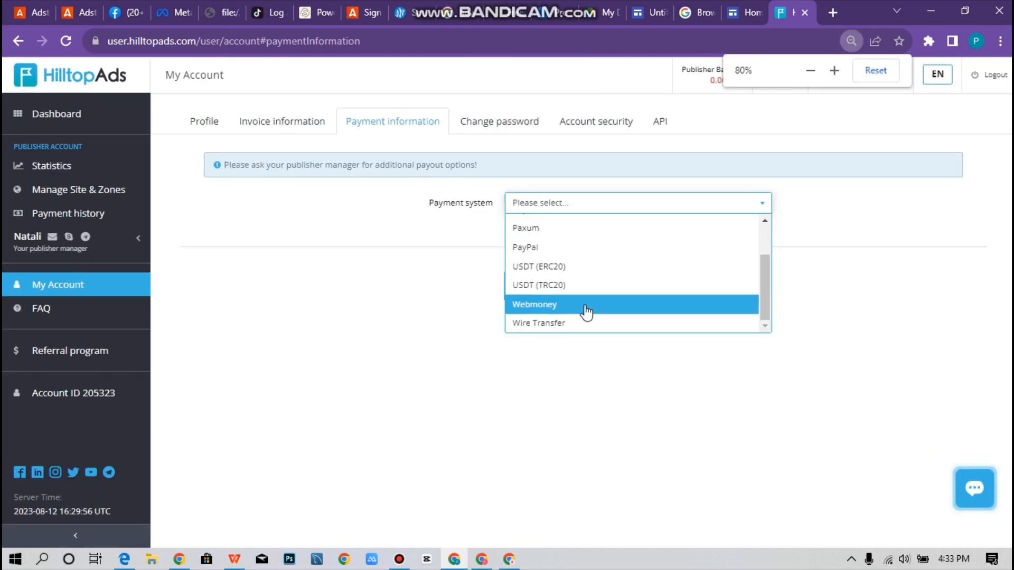
key(ctrl+plus)
key(ctrl+plus)
key(ctrl+plus)
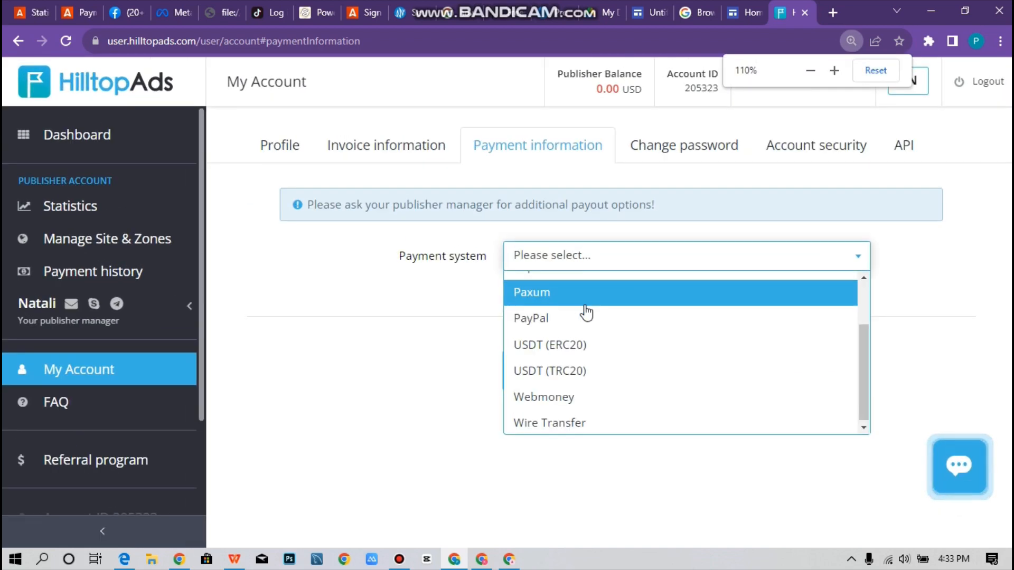
key(ctrl+minus)
key(ctrl+minus)
key(ctrl+minus)
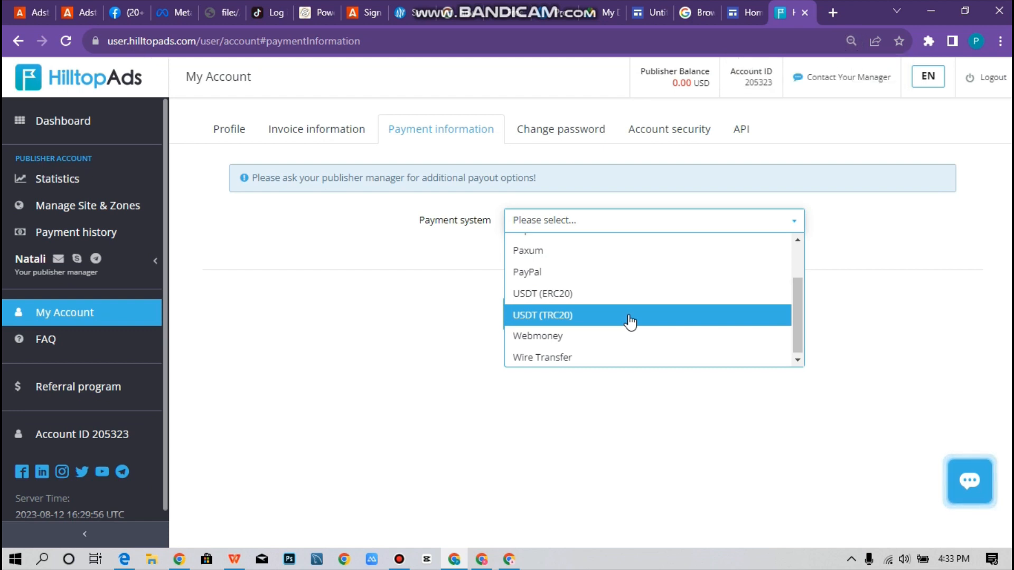
Pick USDT (TRC20) as the payment system and re-enter the minimum payout sum as 20 USD.
click(628, 315)
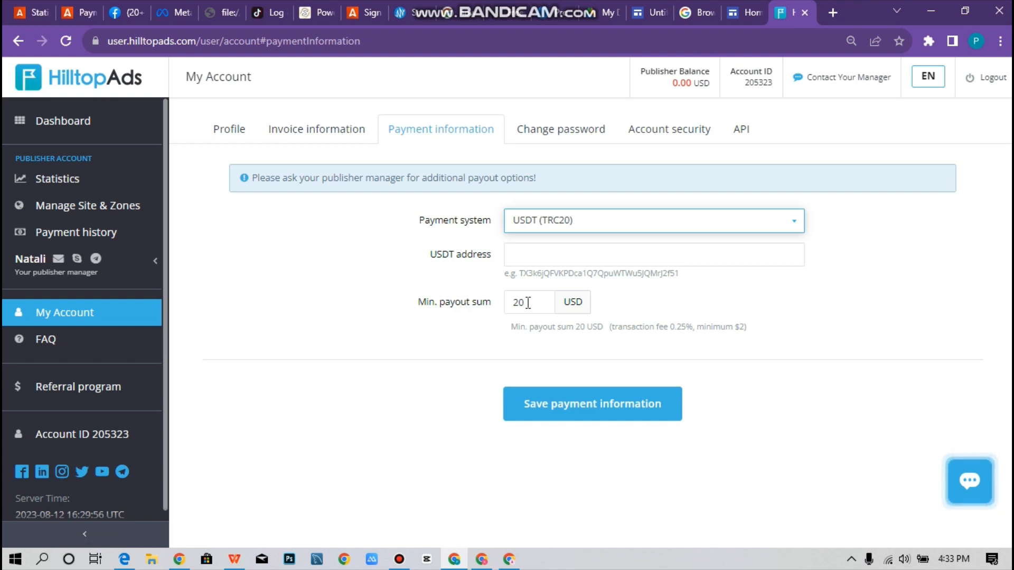
click(528, 303)
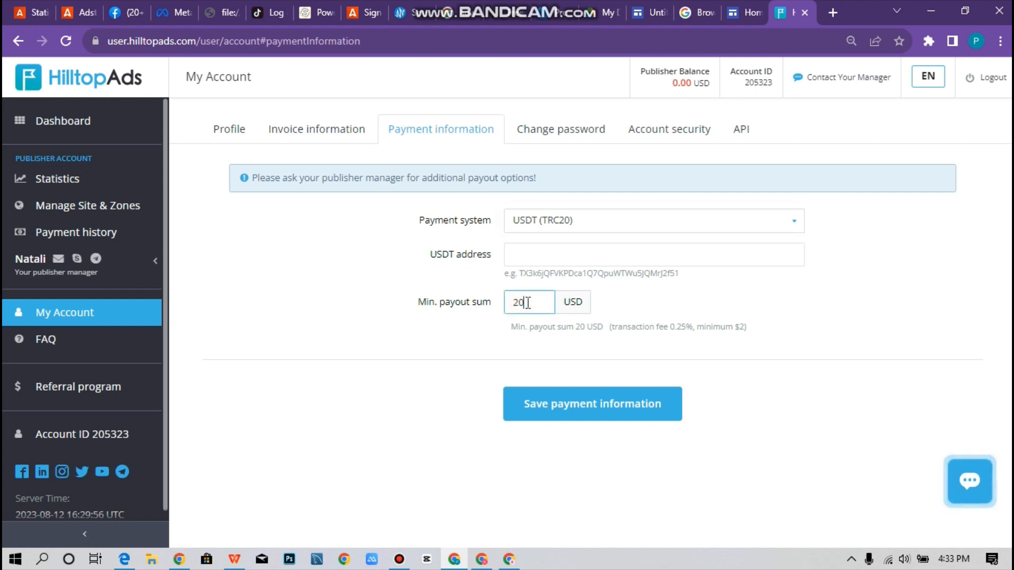
key(BackSpace)
key(BackSpace)
text(10000)
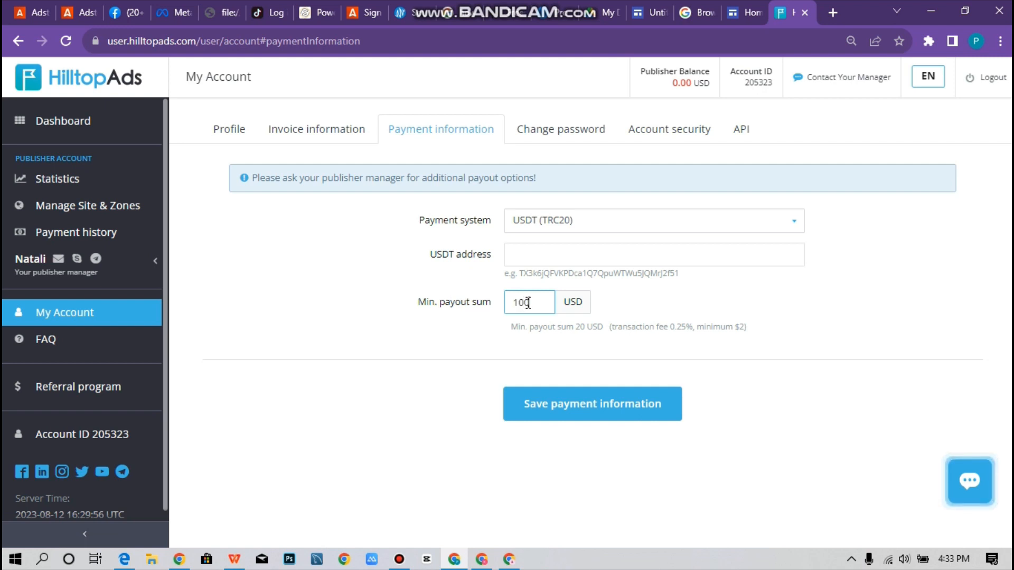
key(BackSpace)
key(BackSpace)
key(BackSpace)
key(BackSpace)
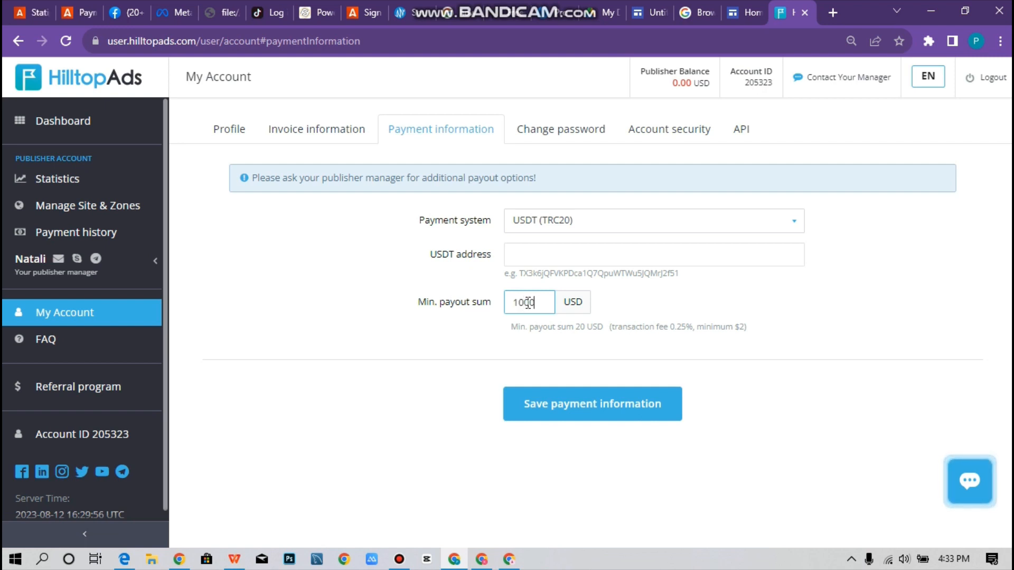
key(BackSpace)
text(2)
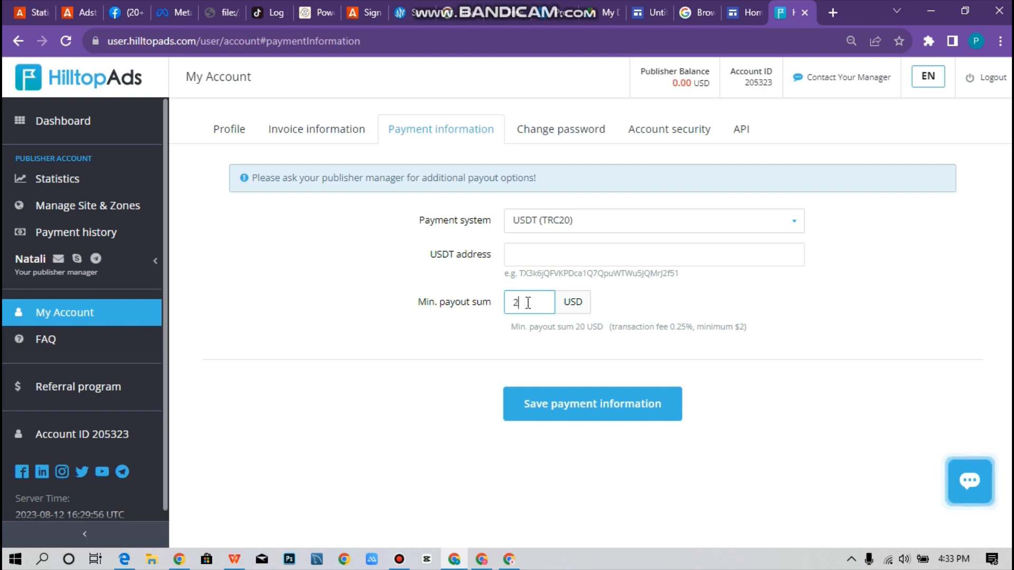
text(0)
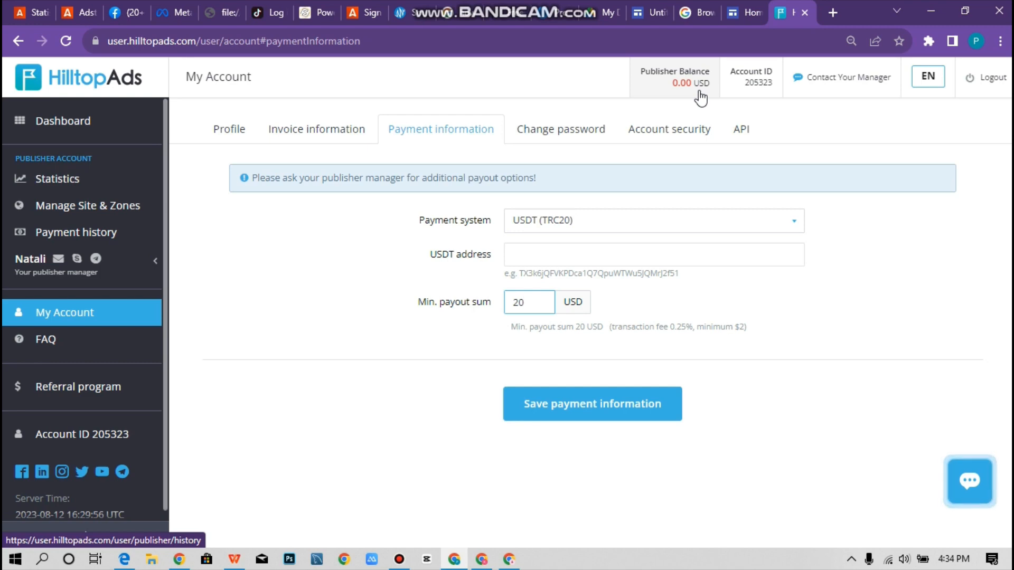
Open the FAQ at the 'How can I withdraw my income?' answer listing the 20$ USDT/PayPal minimum.
click(94, 341)
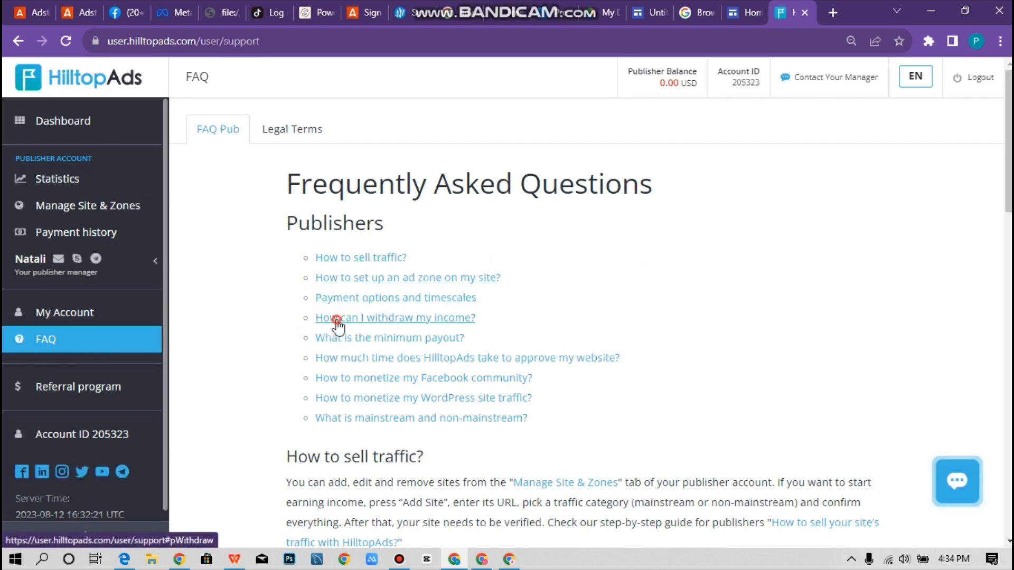
click(338, 320)
click(337, 320)
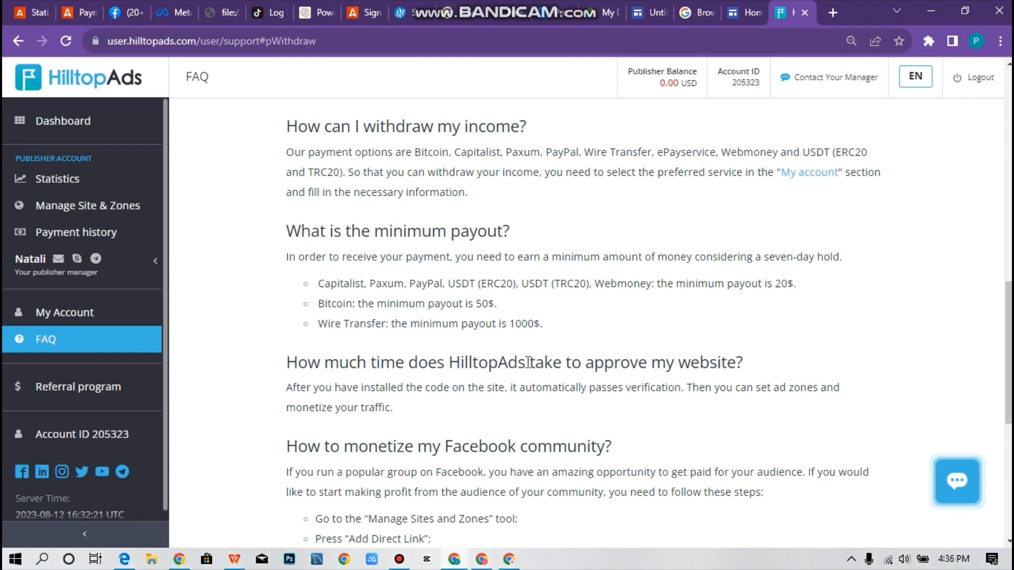
key(ctrl+plus)
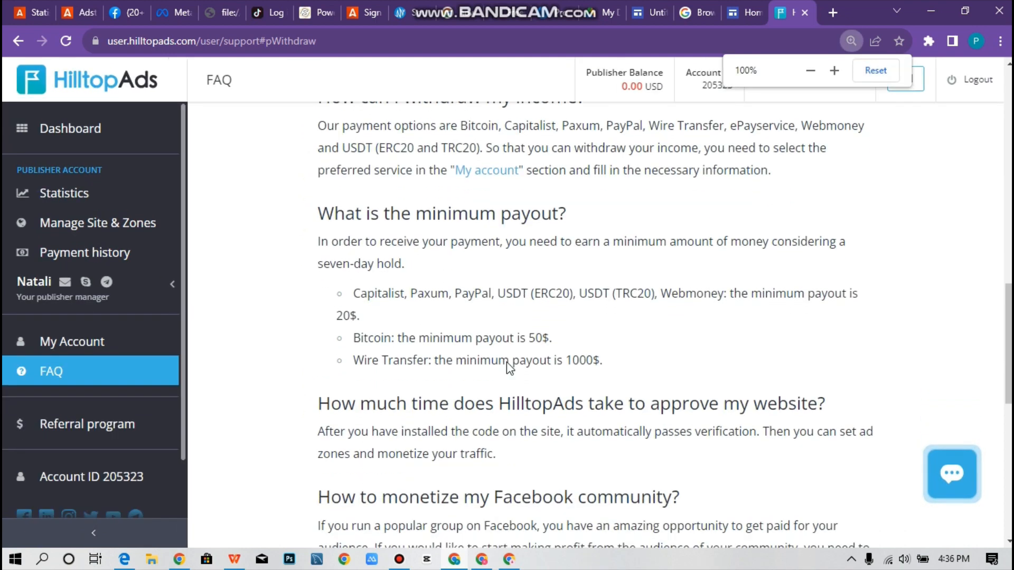
scroll(506, 362, down, 3)
scroll(387, 402, up, 10)
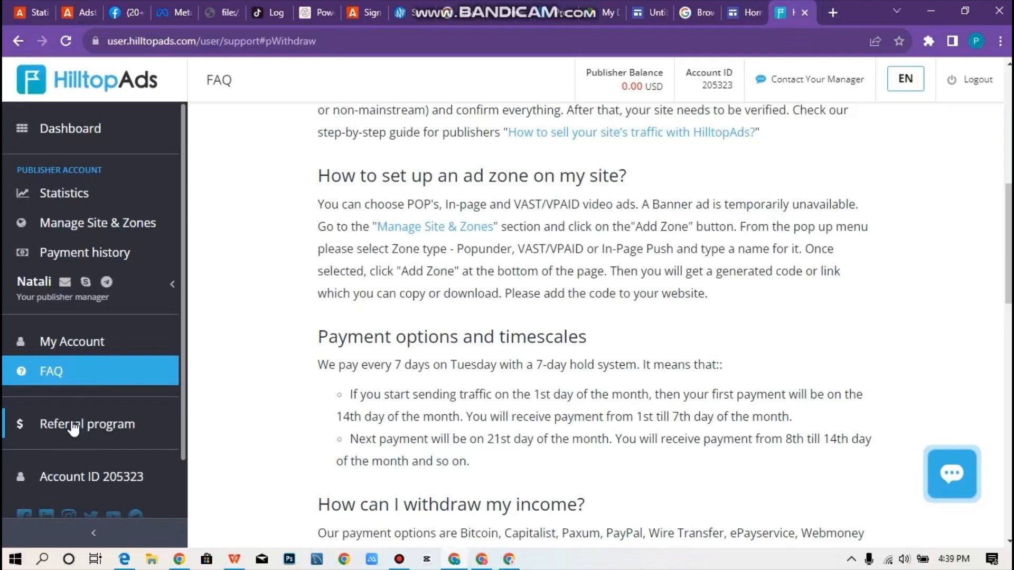
Open Referral program to view the 5.0% rates, the referral link and the promo banners.
click(74, 429)
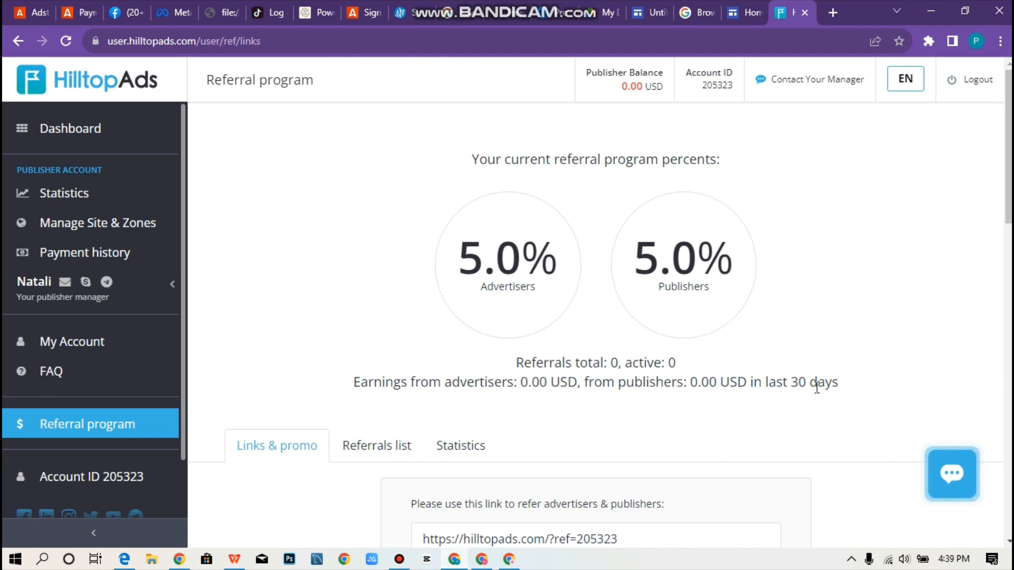
scroll(591, 429, down, 8)
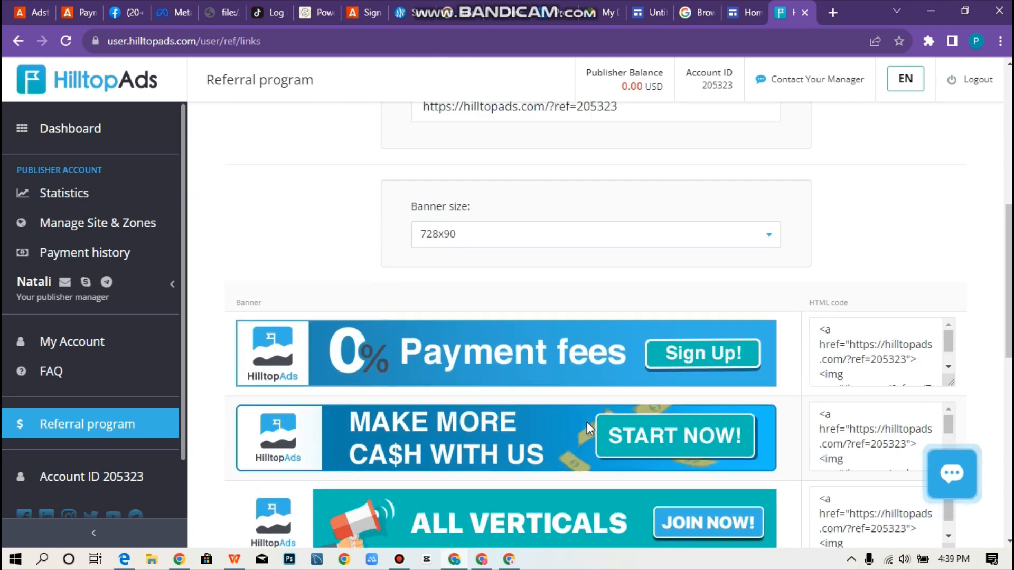
scroll(591, 429, up, 6)
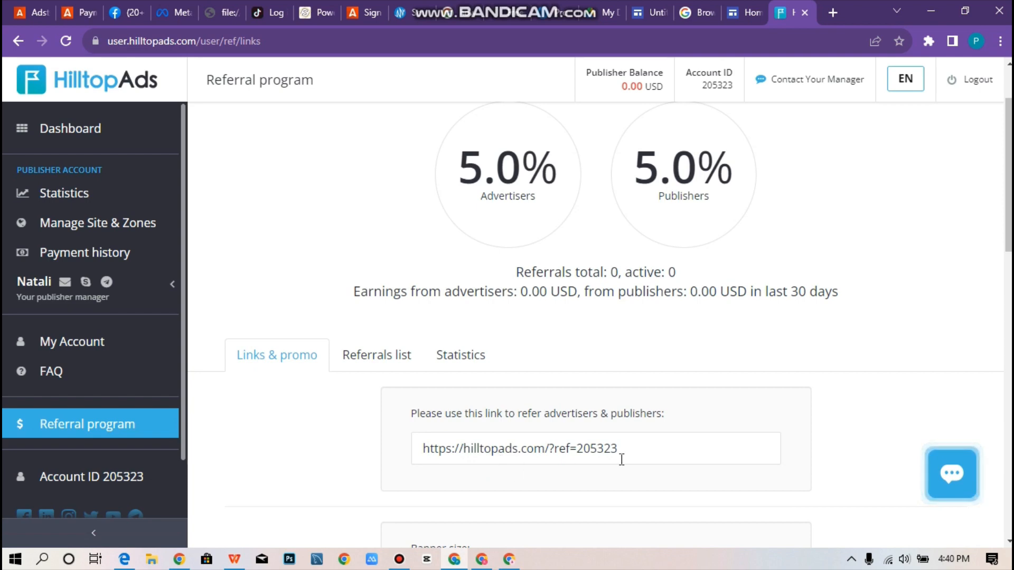
Select the whole referral link in its field and copy it from the context menu.
drag(632, 453, 412, 457)
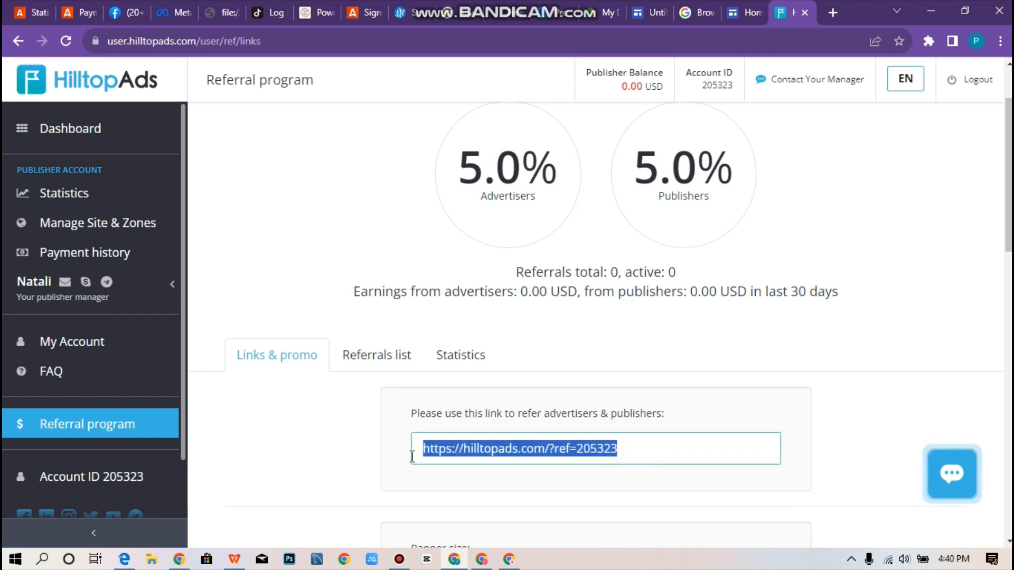
right_click(428, 451)
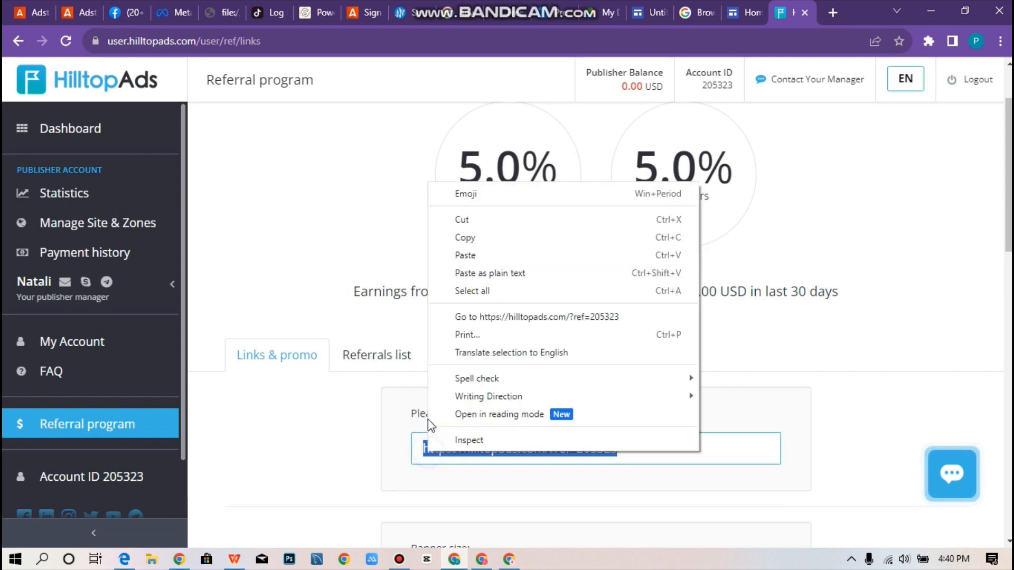
click(517, 240)
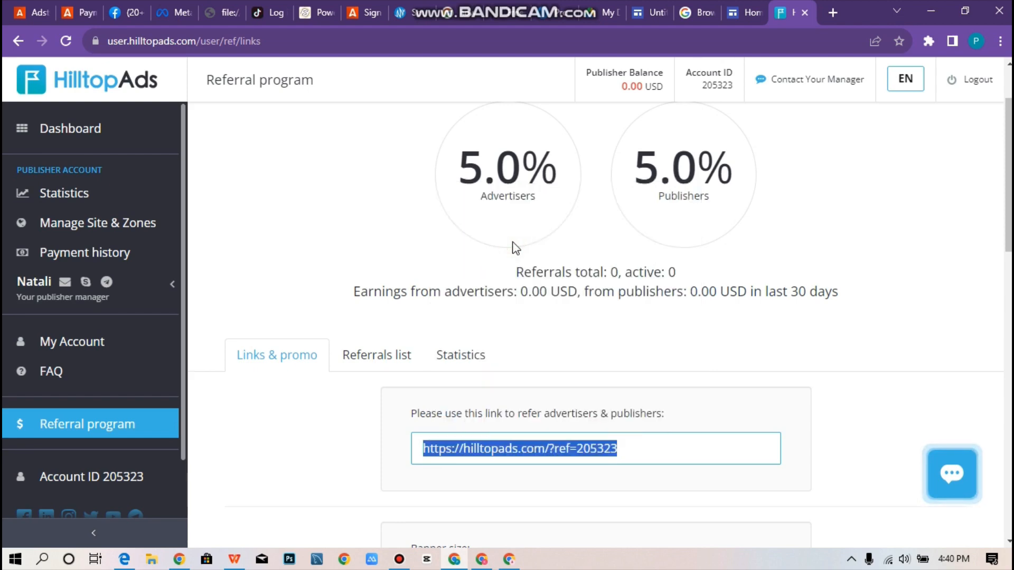